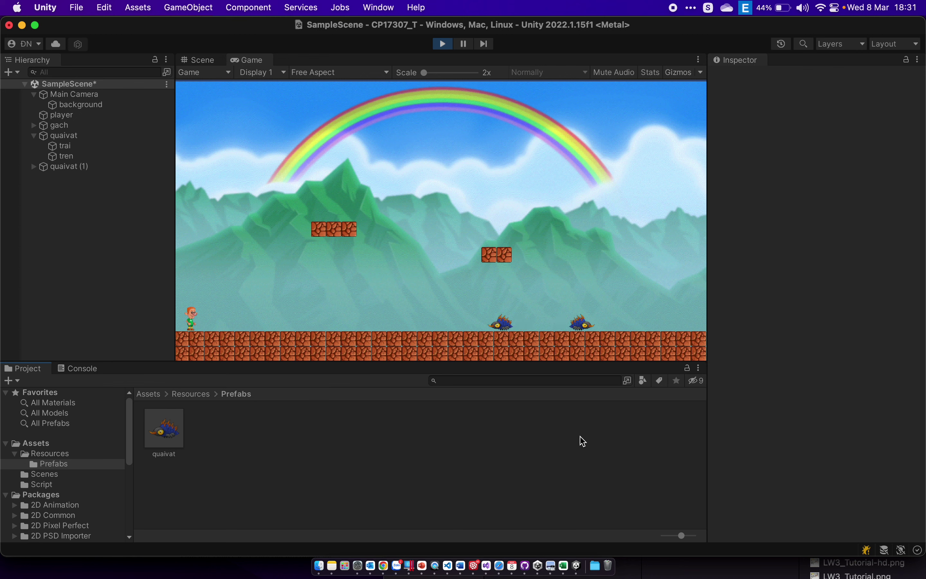
- Walk the player left and right around the patrolling enemies with the arrow keys, then jump
key(Right)
key(Right)
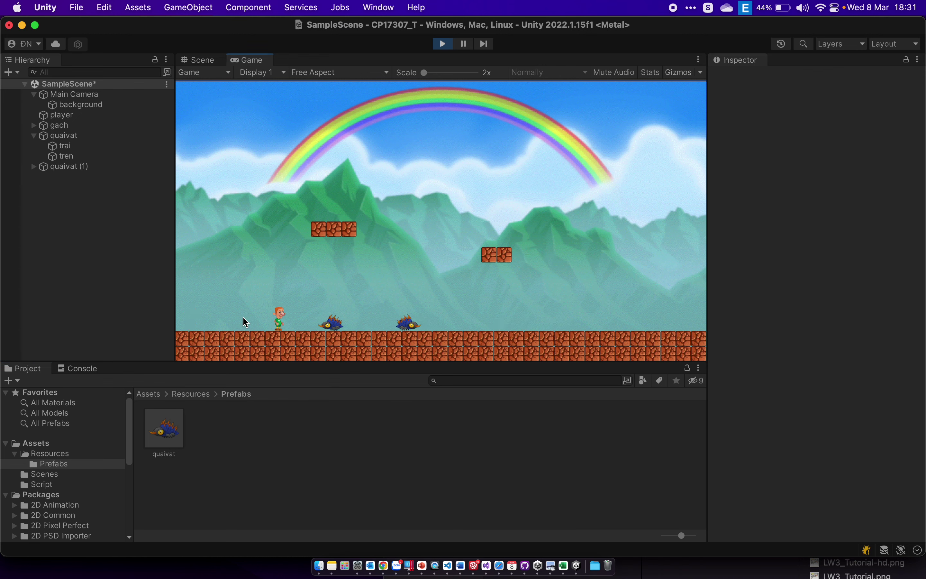
key(Right)
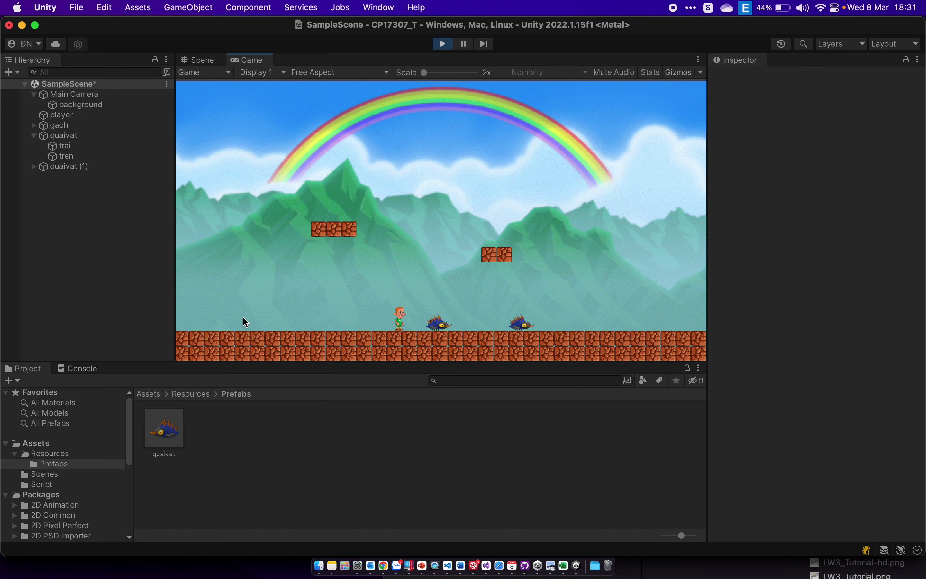
key(Left)
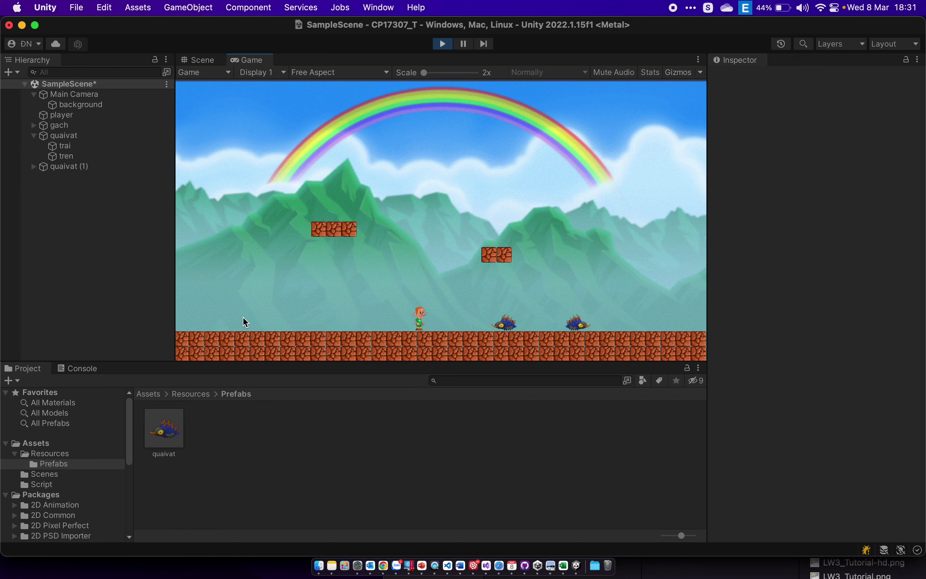
key(Left)
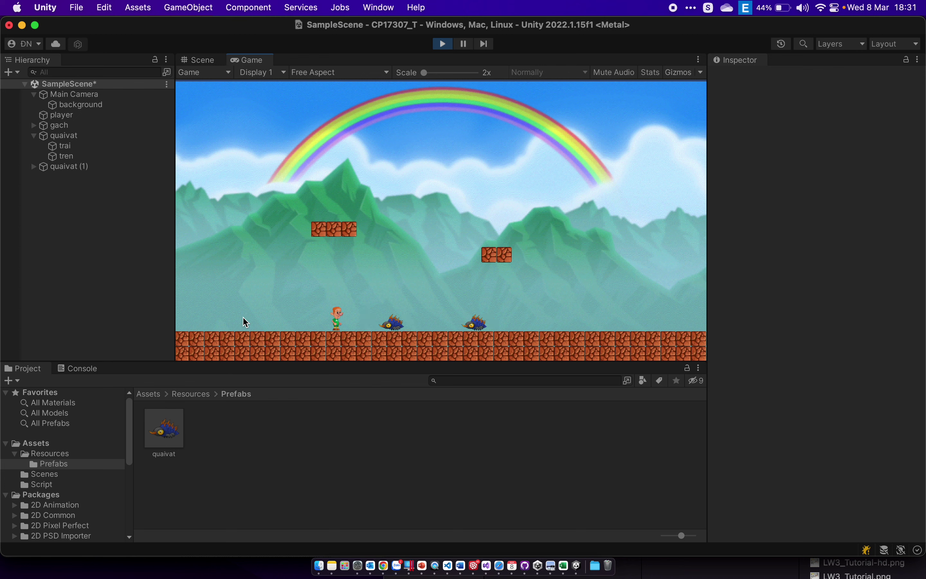
key(Right)
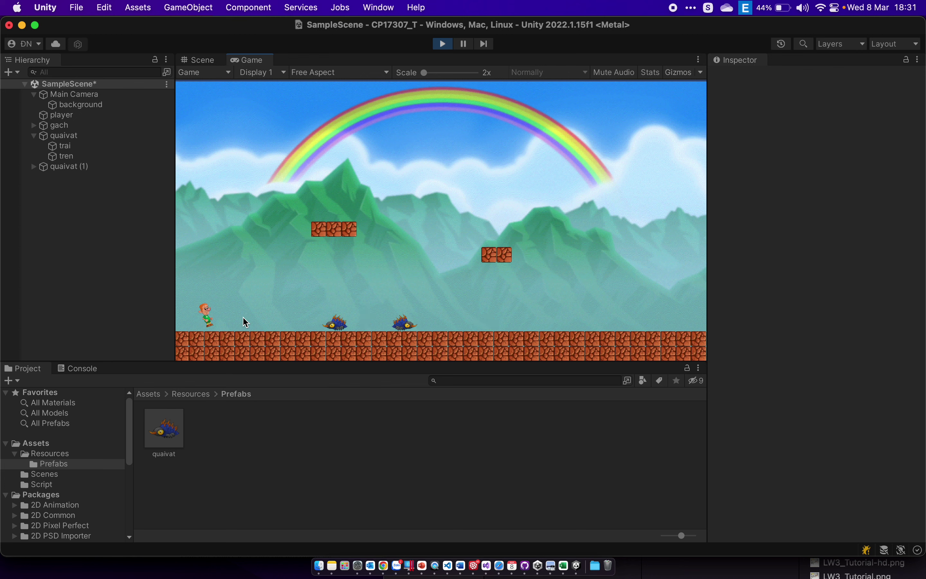
key(Left)
key(Right)
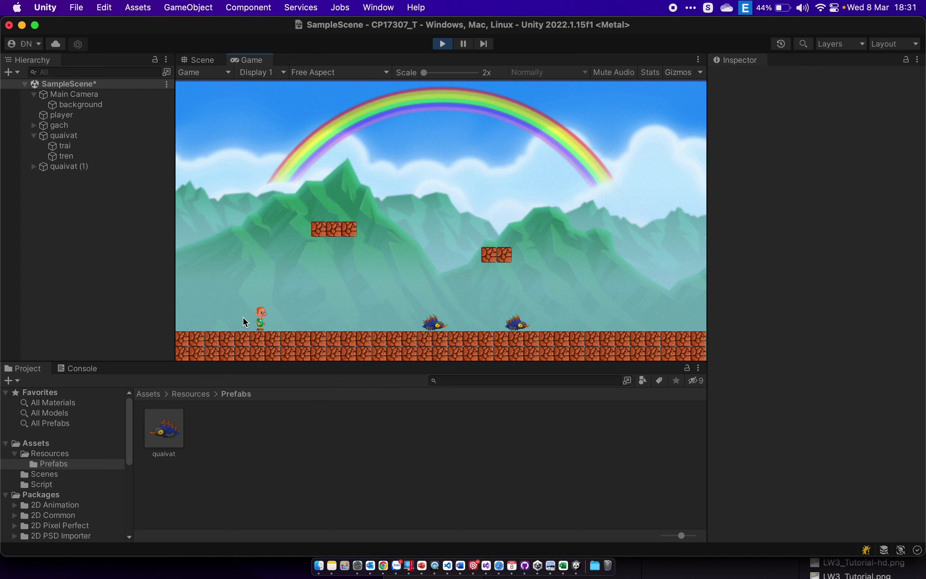
key(Left)
key(Left)
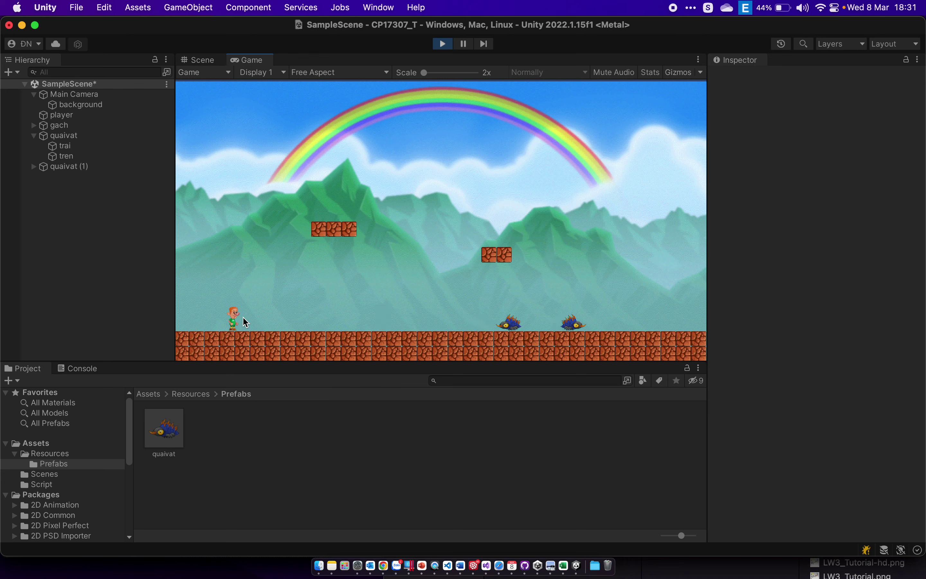
key(Right)
key(Left)
key(Right)
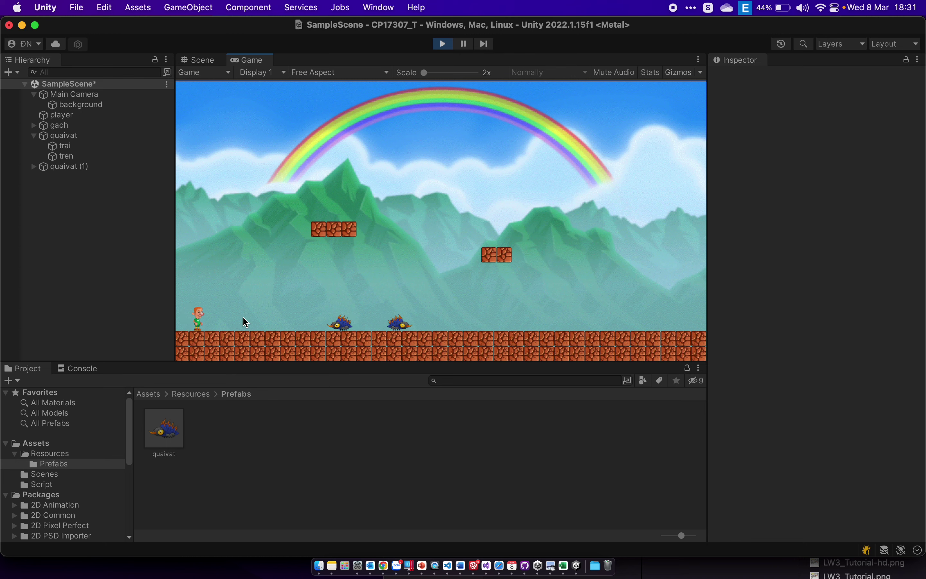
key(Left)
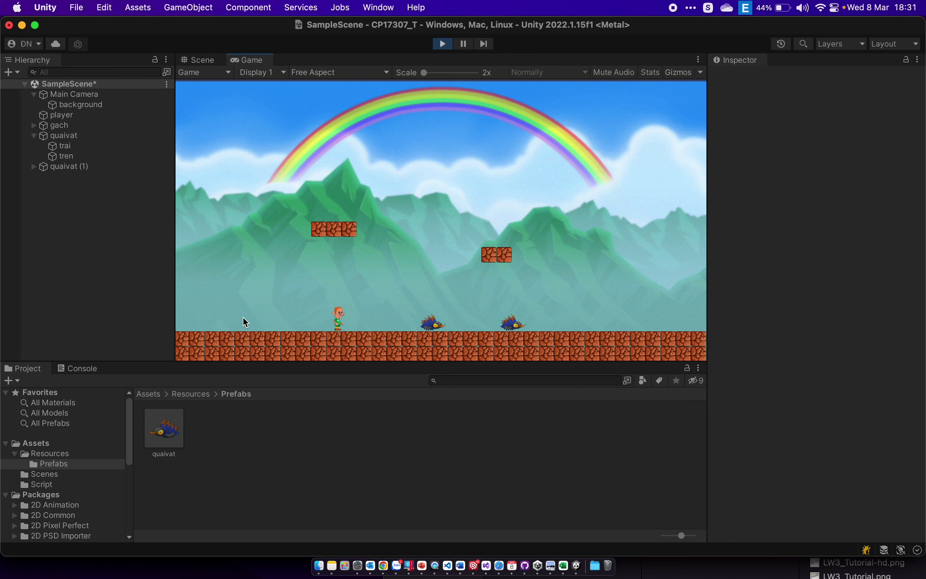
key(Right)
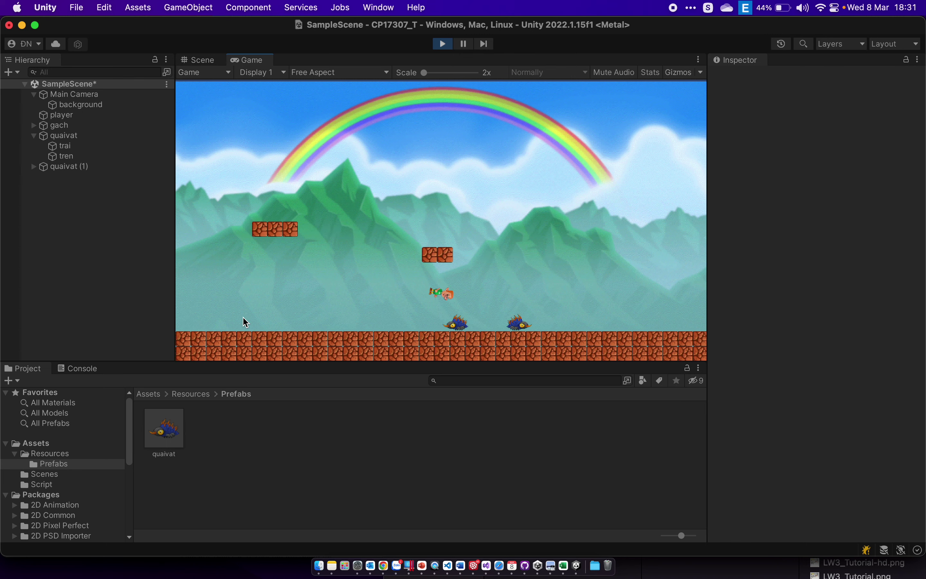
key(space)
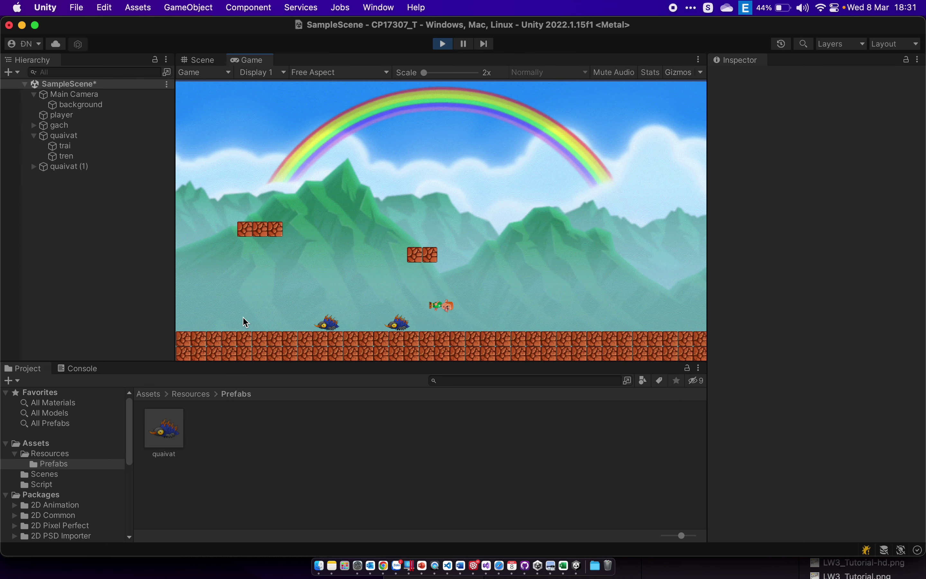
- Stop the play test, inspect the player's Rigidbody 2D settings, then show Mission Control
click(442, 44)
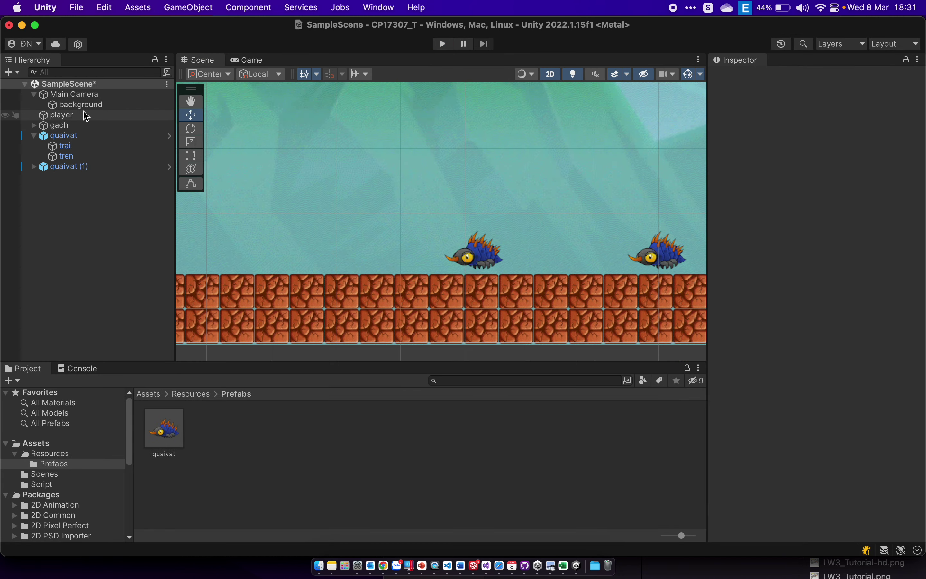
click(83, 115)
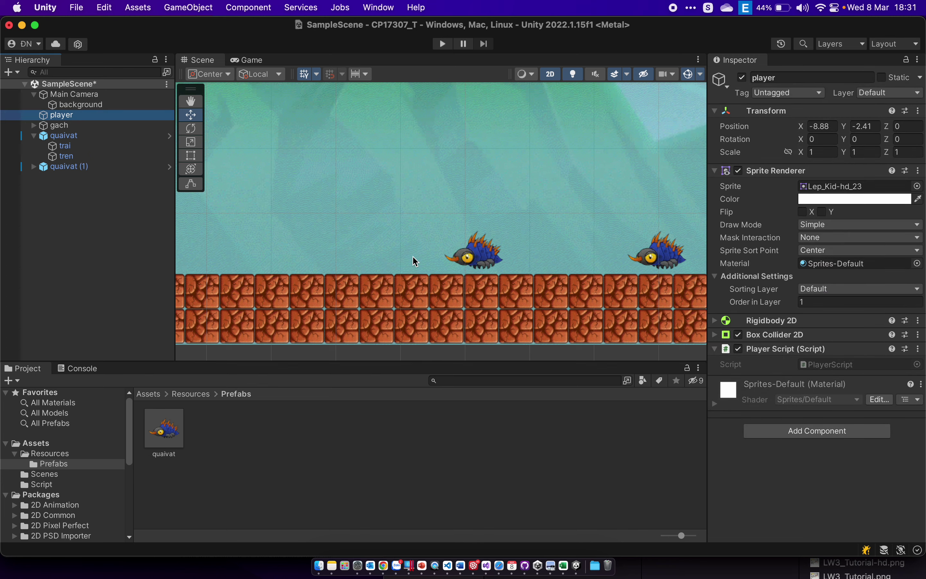
scroll(413, 255, down, 5)
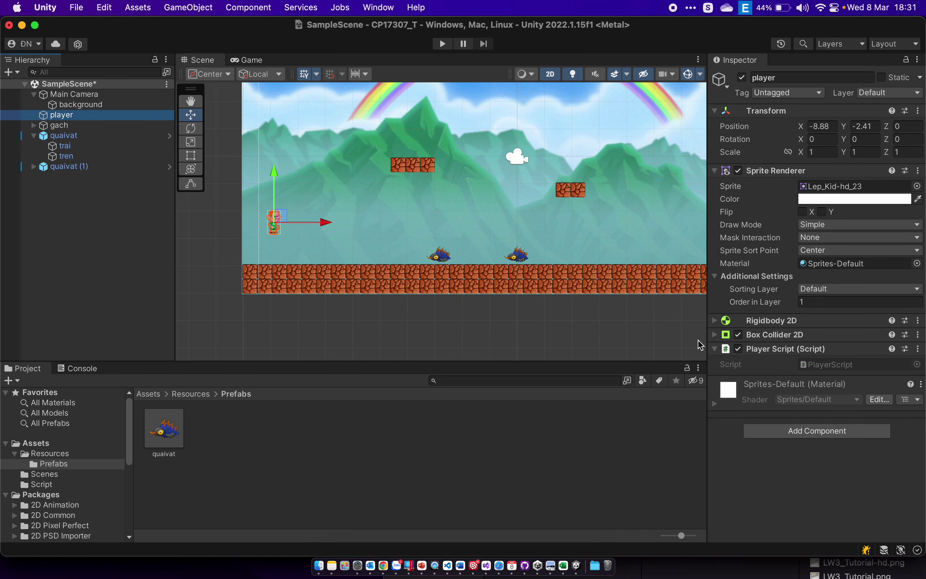
click(714, 320)
scroll(744, 366, down, 3)
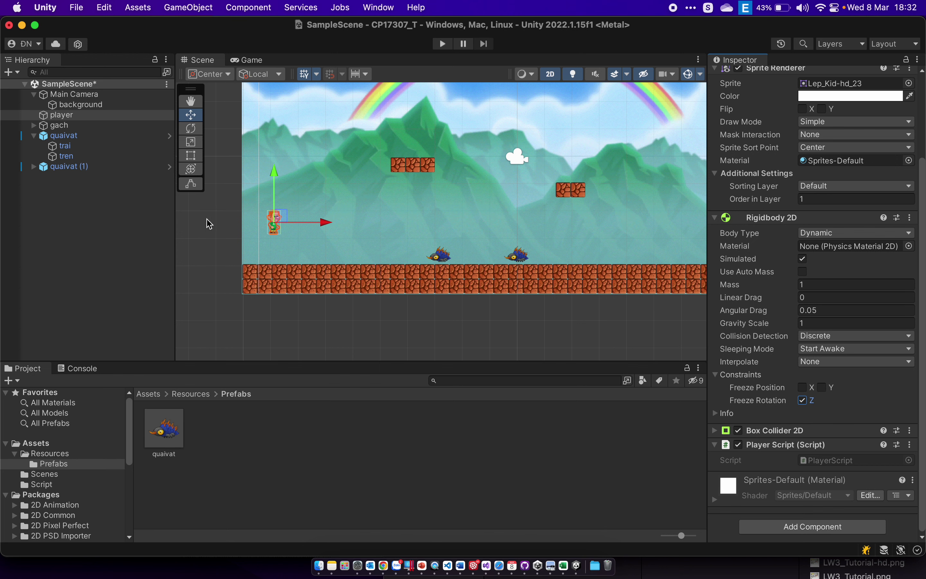
scroll(353, 213, up, 2)
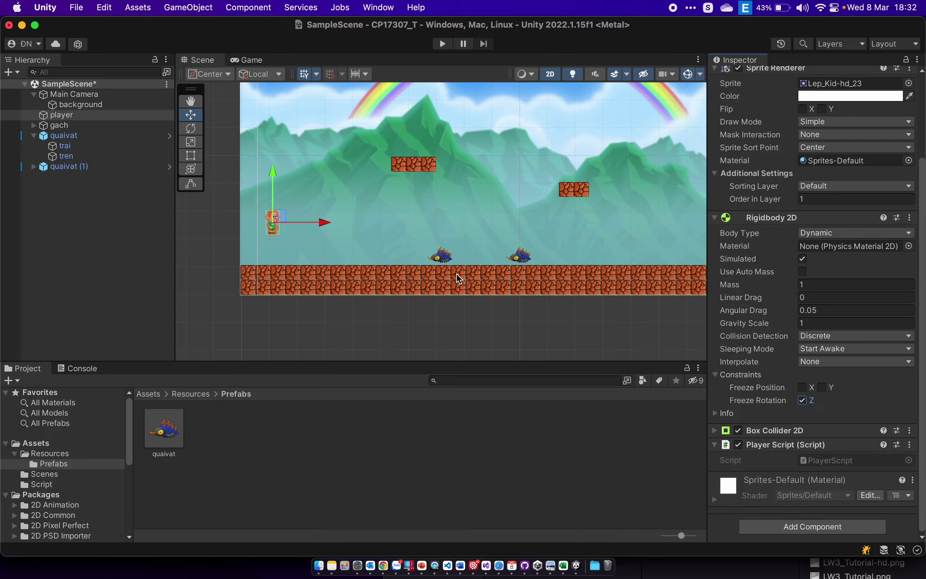
key(ctrl+Up)
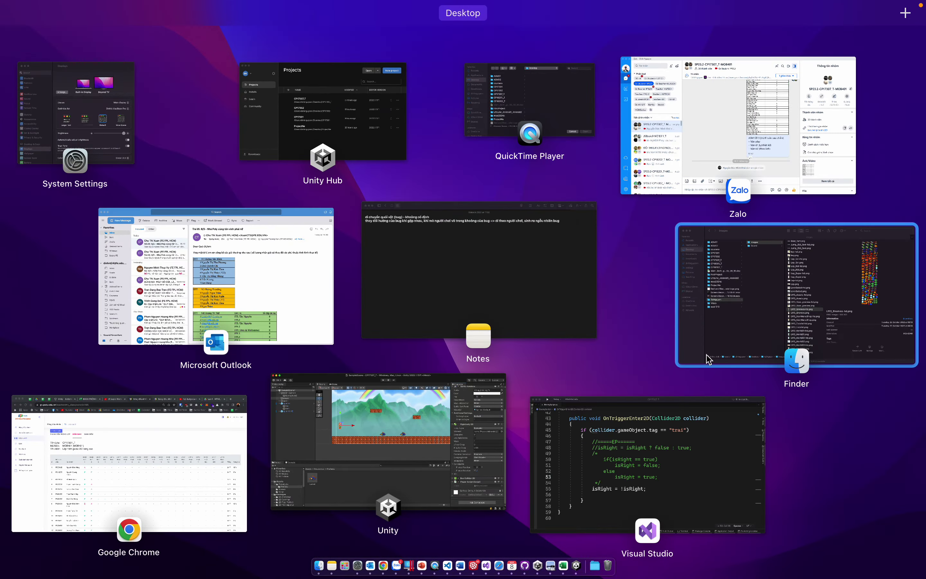
- Switch to Visual Studio and scroll up to the top of EnemyScript.cs
click(635, 459)
scroll(382, 307, up, 3)
scroll(382, 307, up, 6)
scroll(382, 307, up, 5)
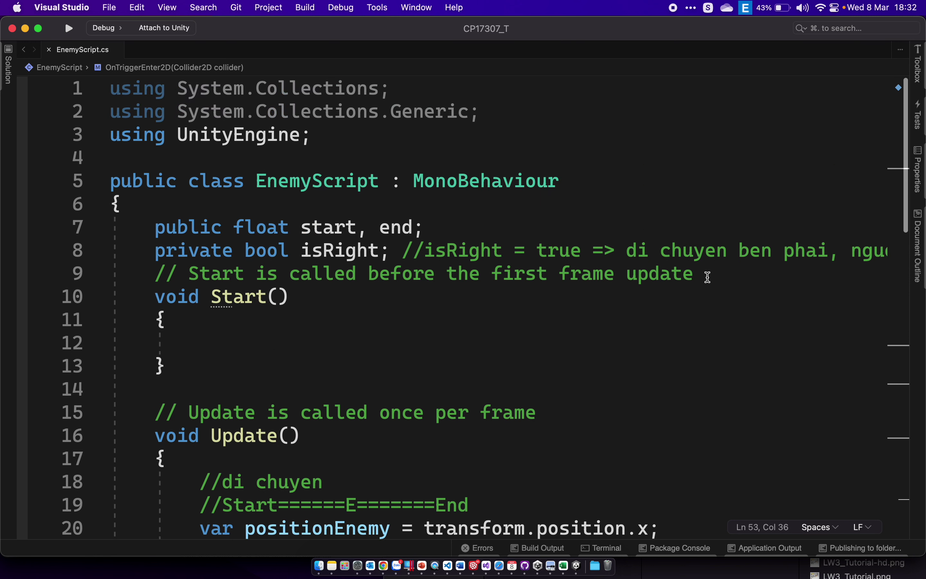
- Declare 'public GameObject player;' on a new line below isRight
click(155, 277)
key(Return)
key(Up)
text(publi)
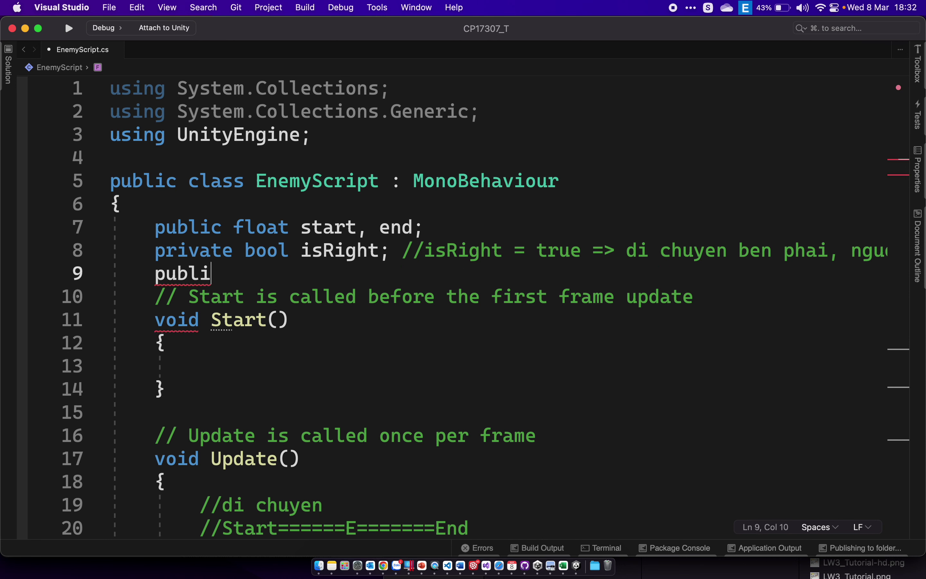
text(c)
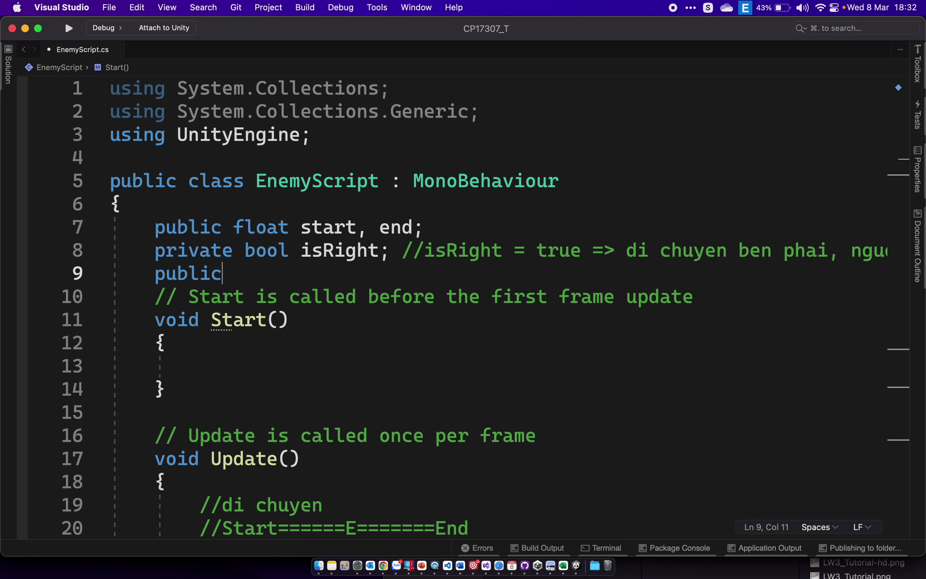
text( F)
key(BackSpace)
text(GameObject player)
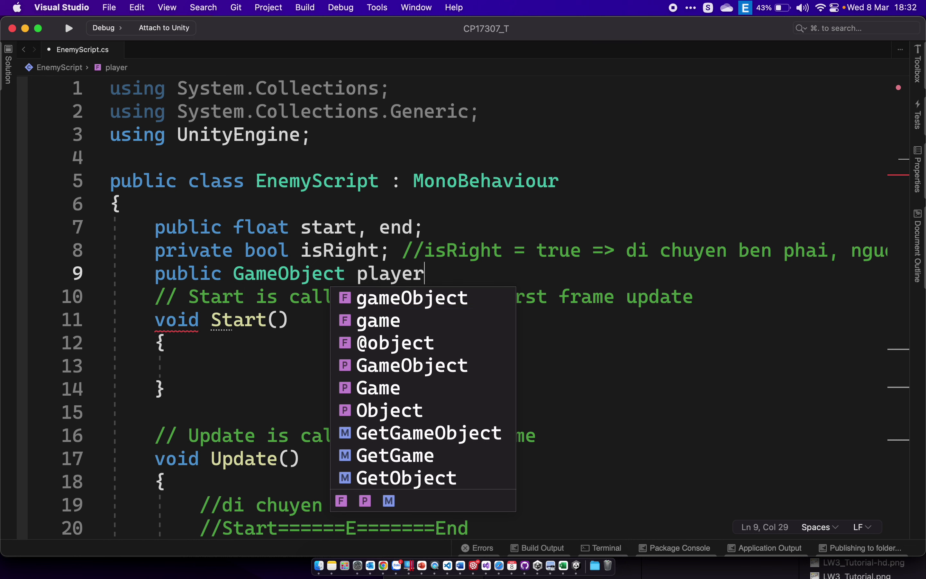
text(;)
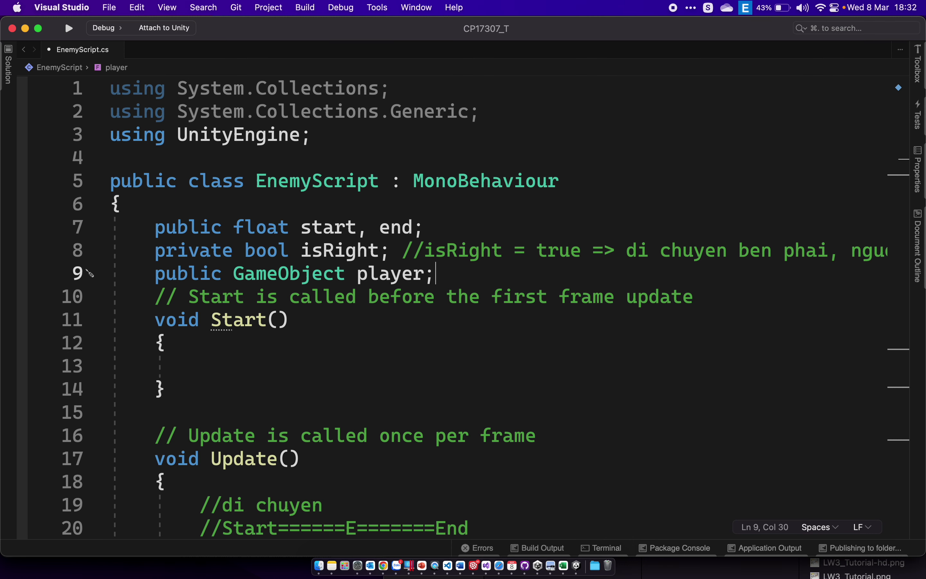
scroll(126, 341, down, 3)
scroll(128, 344, down, 3)
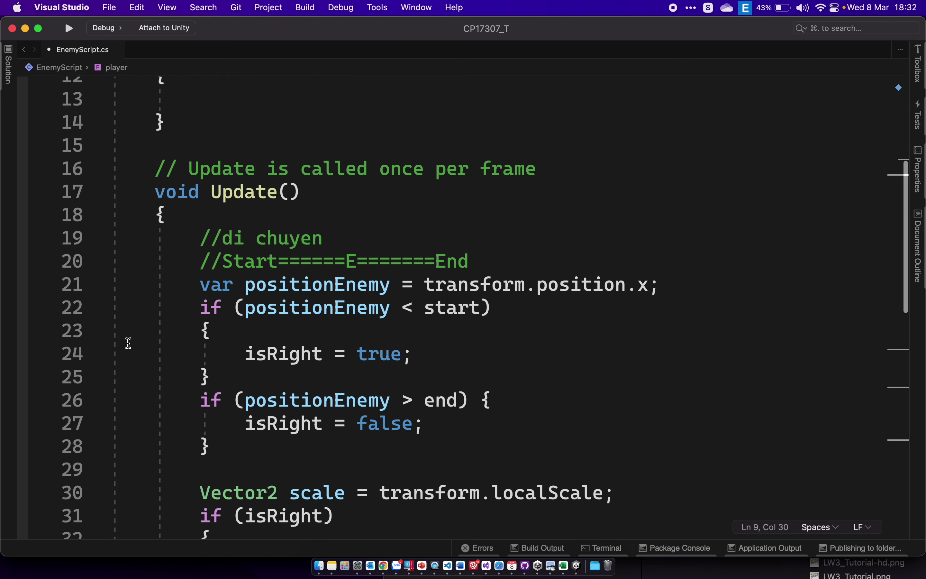
- Insert a '//di theo player' comment line above the boundary checks in Update
scroll(129, 343, down, 1)
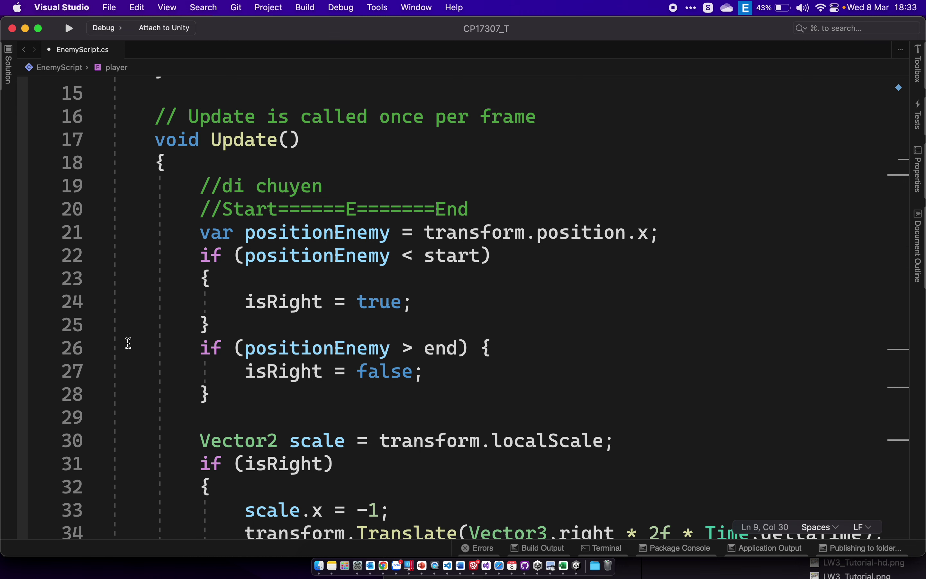
scroll(129, 343, down, 1)
scroll(129, 343, up, 2)
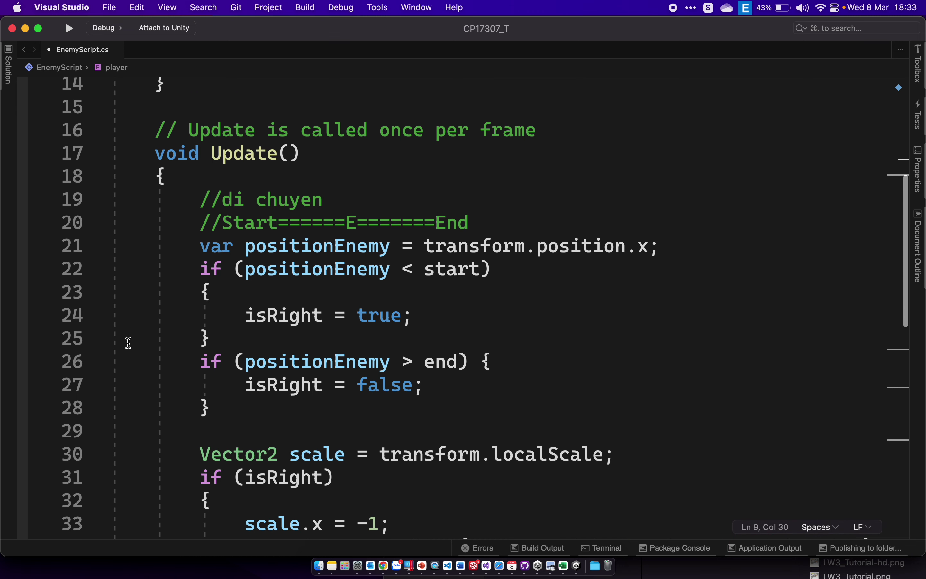
click(689, 249)
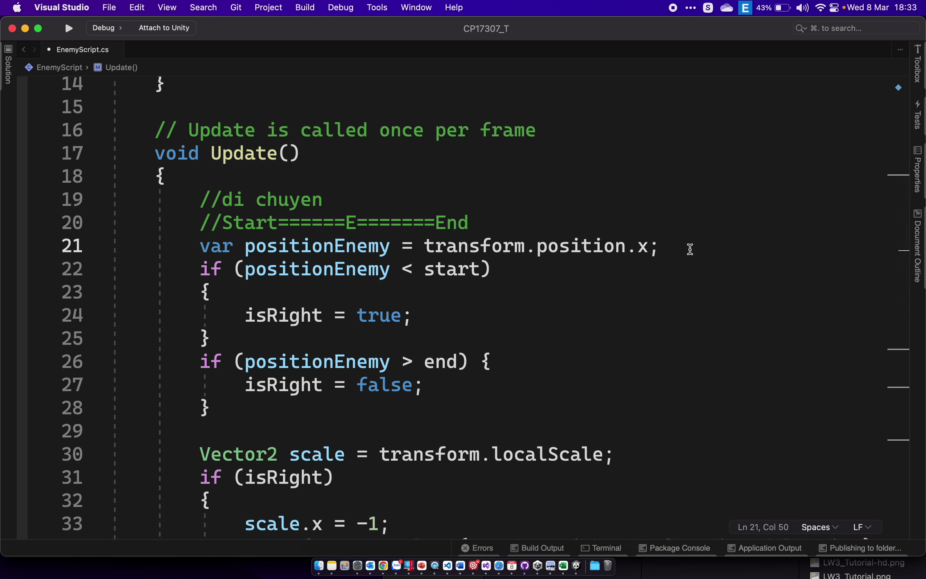
key(Return)
key(Return)
key(Return)
key(Up)
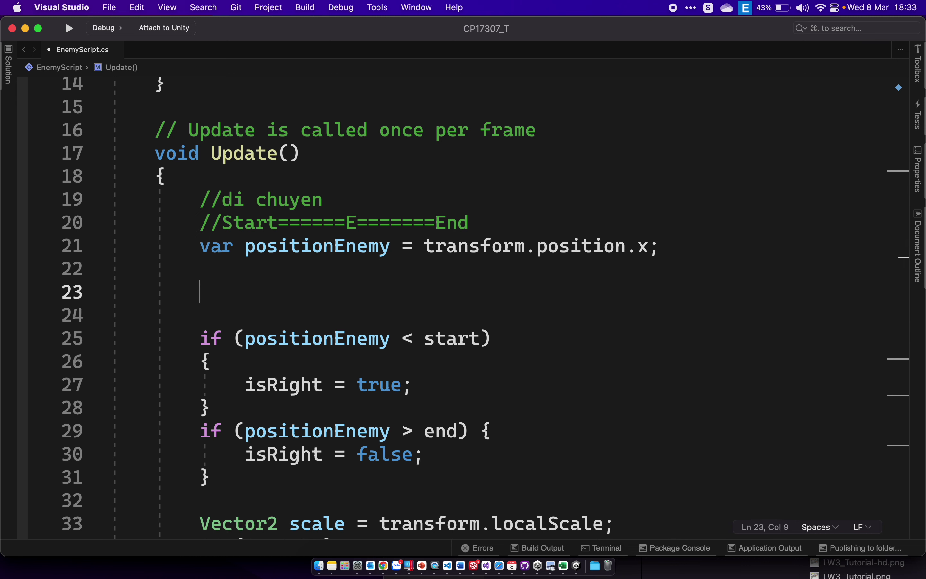
key(Return)
text(//di )
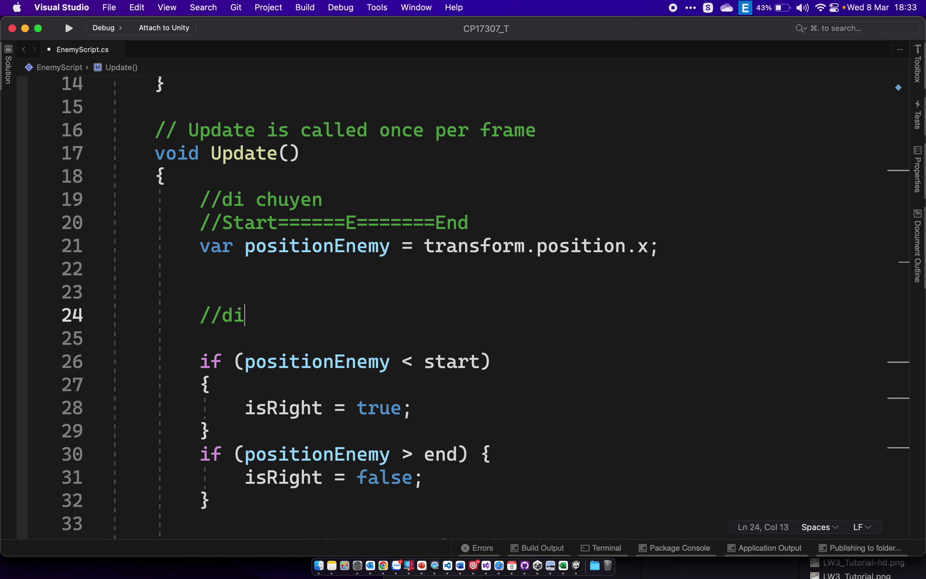
text(theo player)
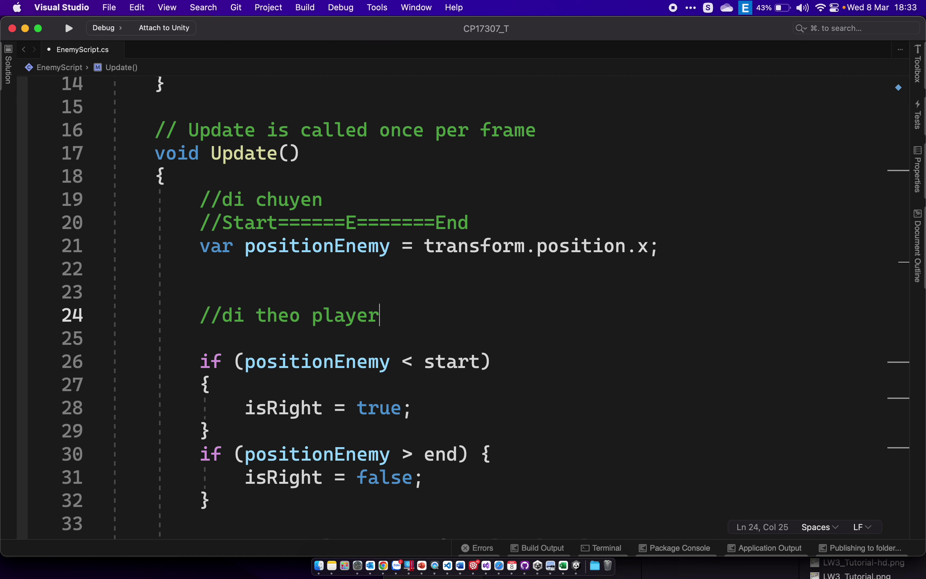
- Declare var positionPlayer = player.transform.position.x; and begin an if statement below it
key(Return)
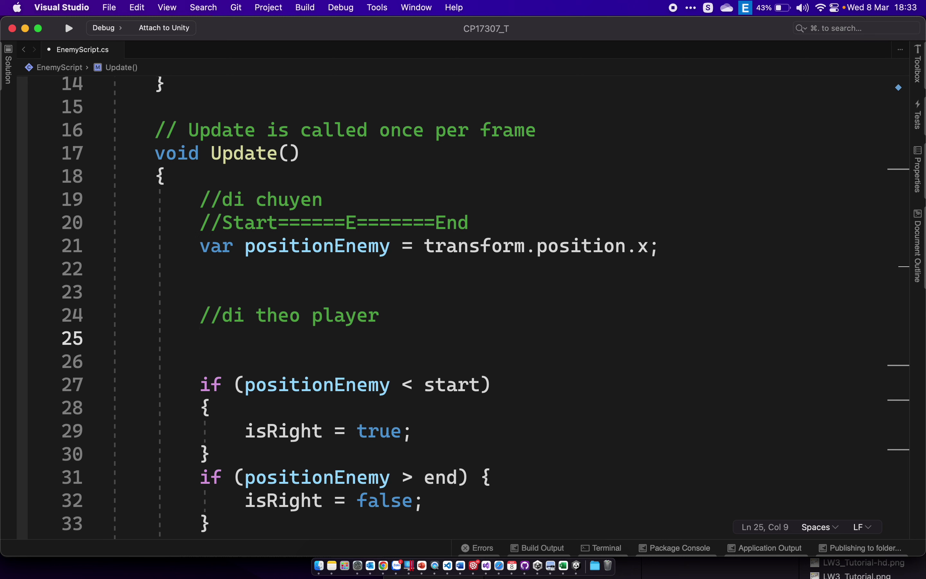
text(var positionPlayer = player.transform.position.x;)
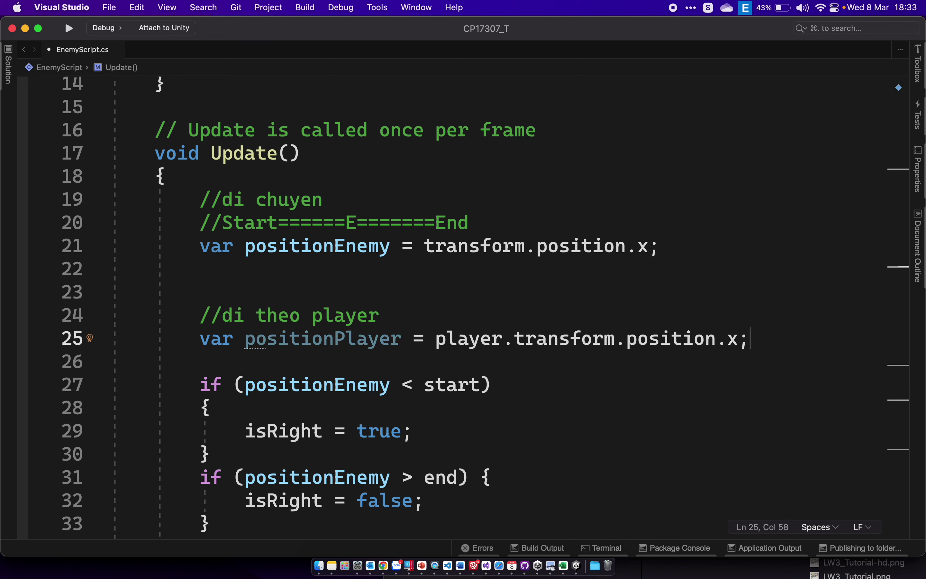
key(Return)
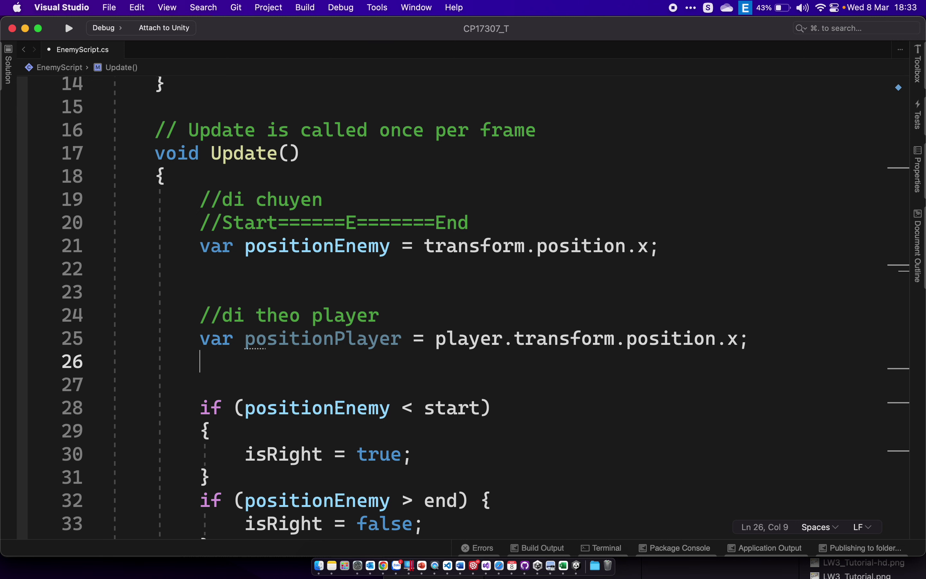
text(i)
text(f()
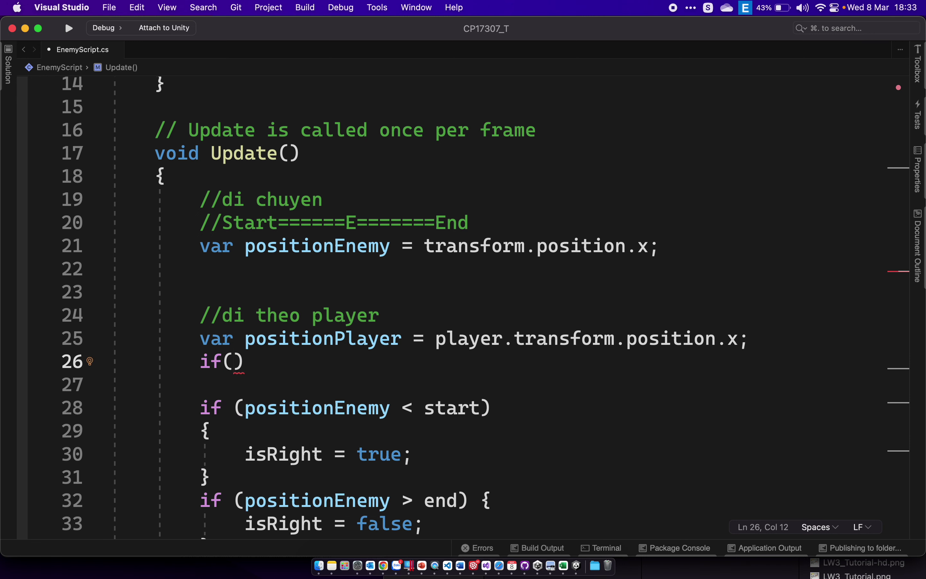
text(po)
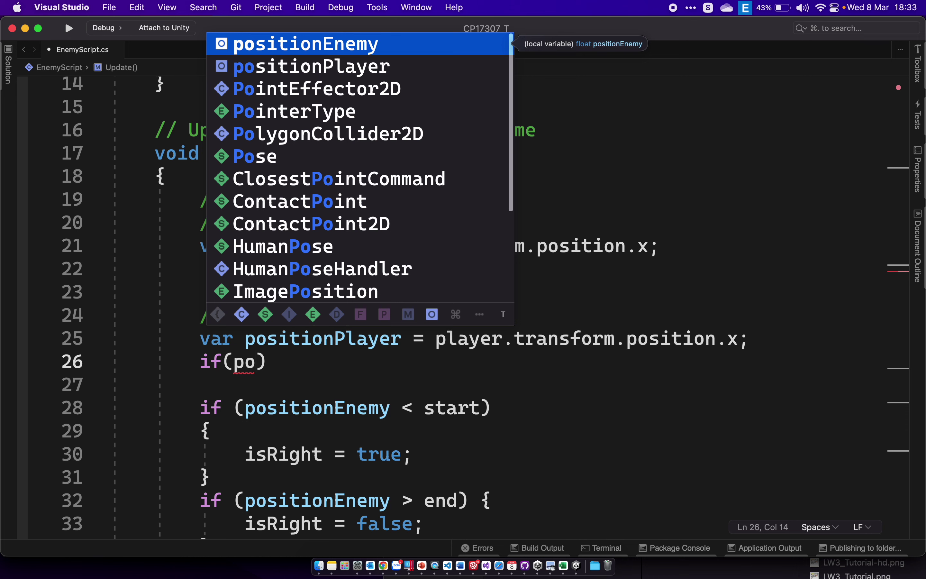
- Complete the condition positionPlayer > start && positionPlayer < end using autocomplete
key(Down)
key(Return)
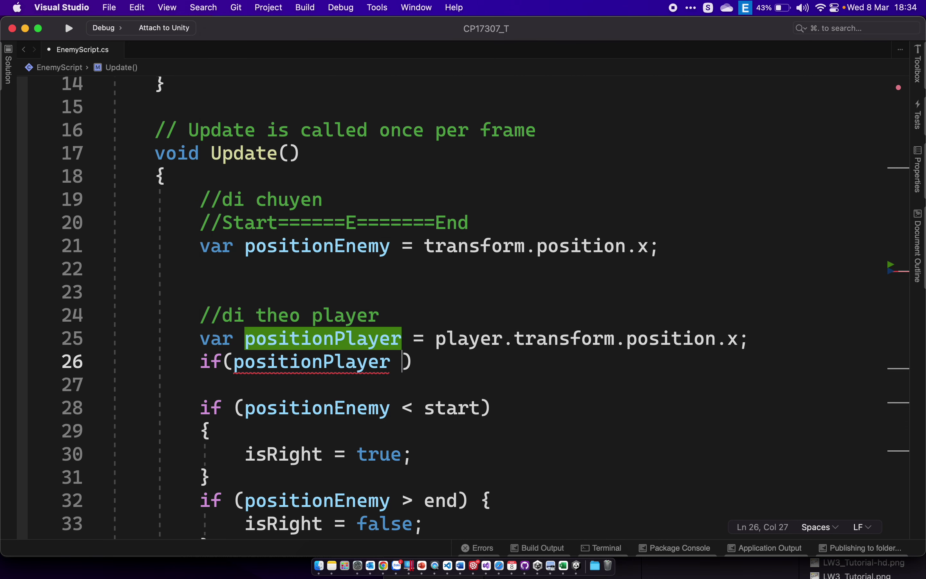
text(> start)
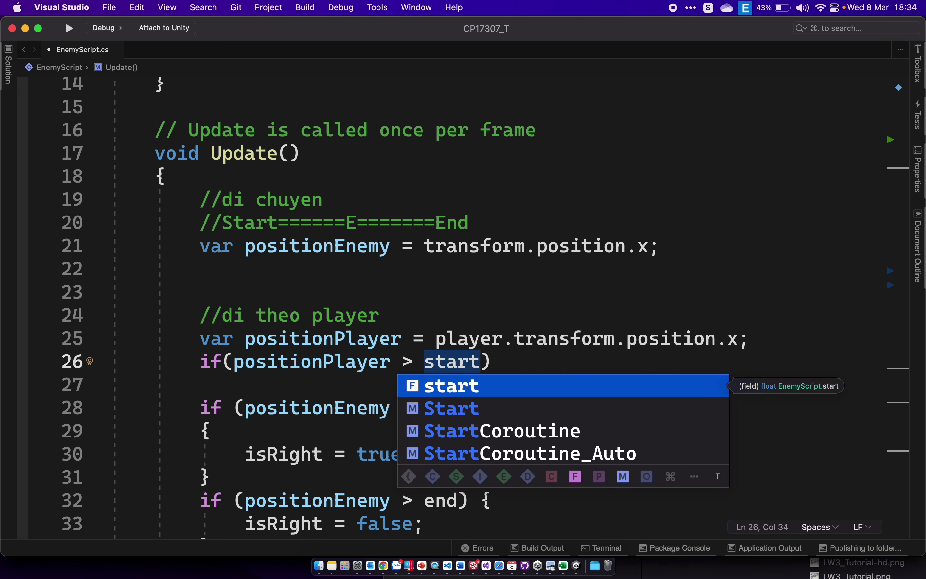
text( && po)
key(Return)
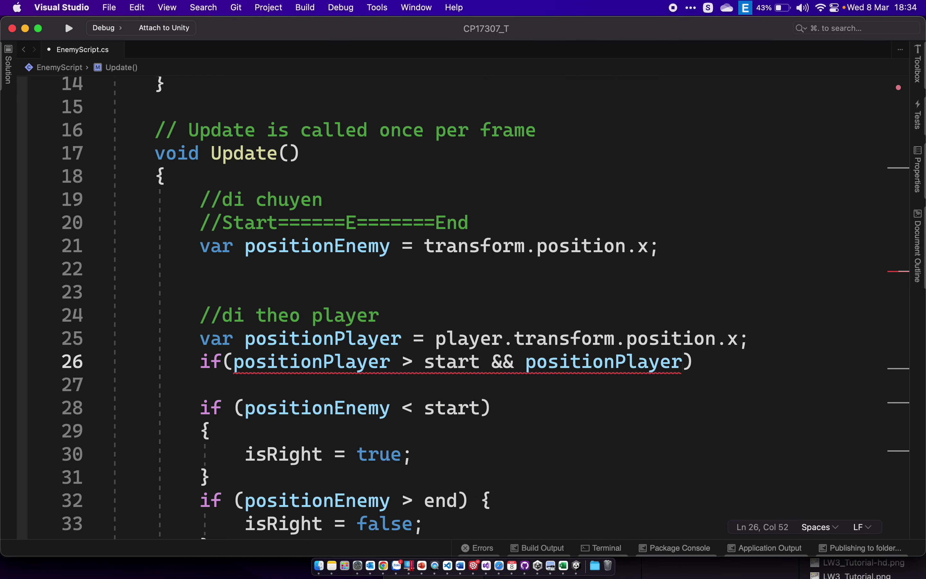
text(< end)
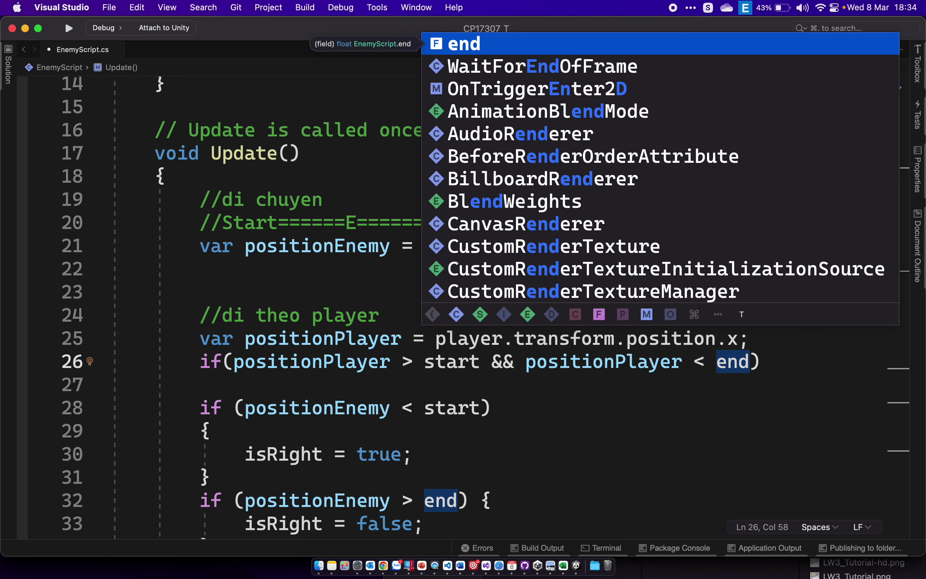
text(){)
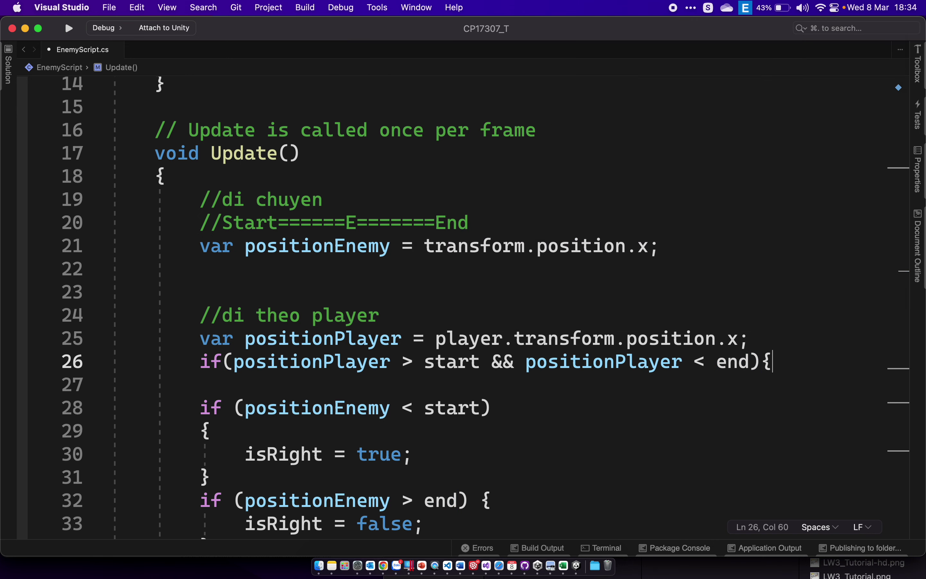
- Add the if block's braces with a '//==============' comment line inside
key(Return)
text(})
key(Up)
key(Return)
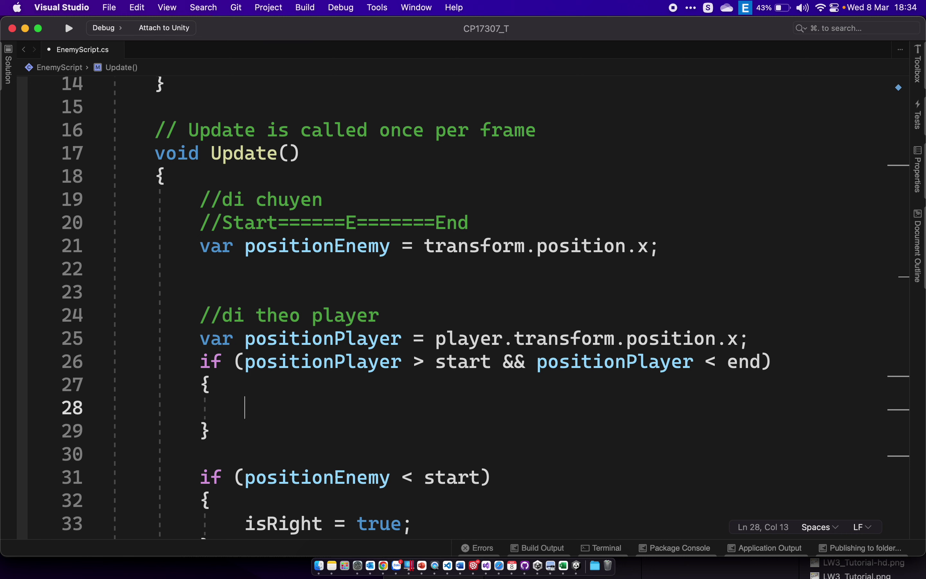
text(//==============)
key(Left)
key(Left)
key(Left)
- Insert E and P into the equals-sign comment, then delete the misplaced P
key(Left)
key(Left)
text(E)
key(Left)
key(Left)
key(Left)
key(Left)
key(Left)
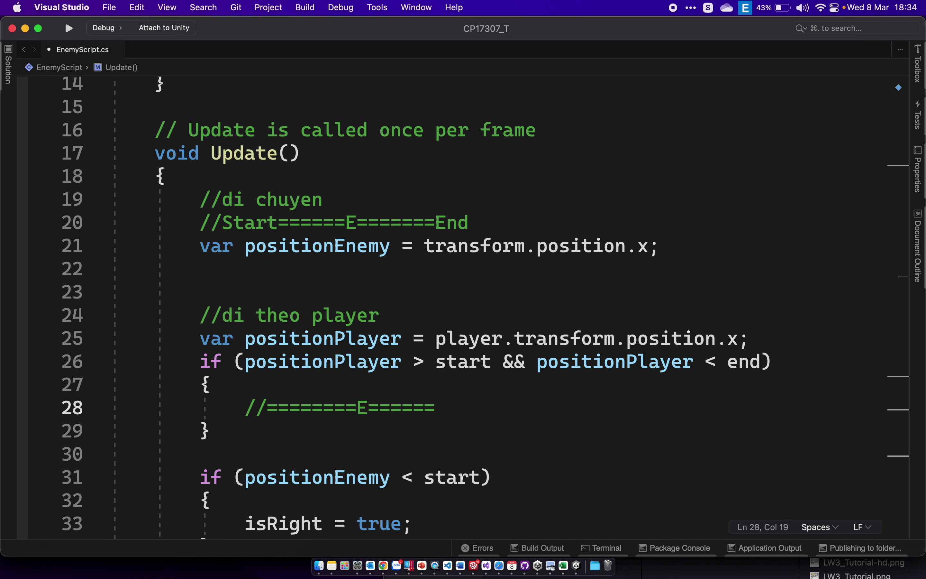
text(P)
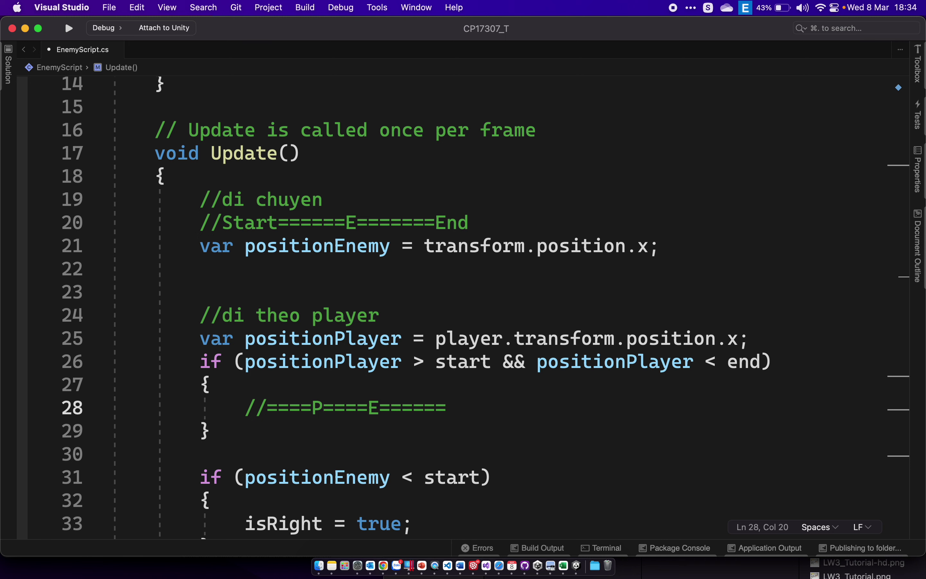
click(369, 407)
drag(369, 408, 379, 407)
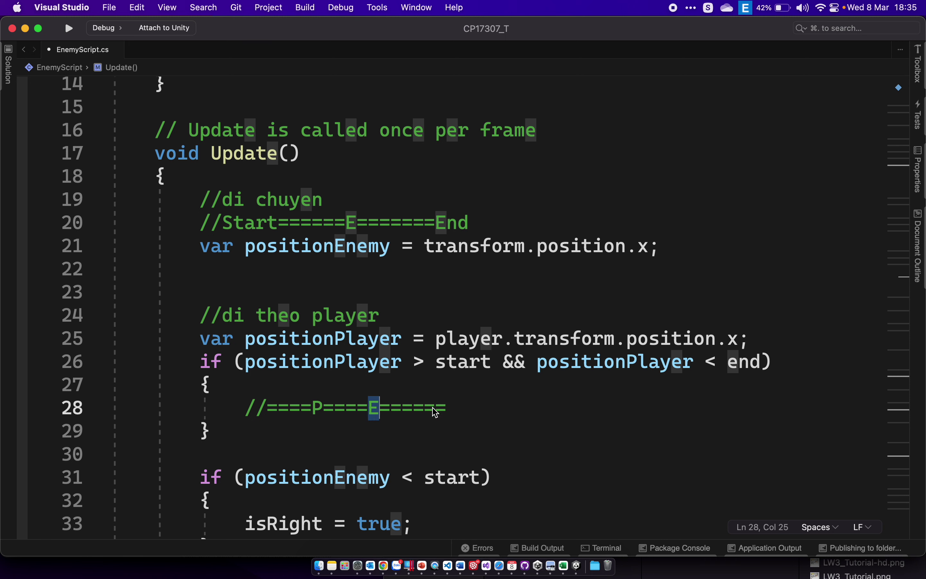
click(324, 408)
key(BackSpace)
- Put P after the E so the comment reads '//========E====P==', then begin a nested if
click(409, 408)
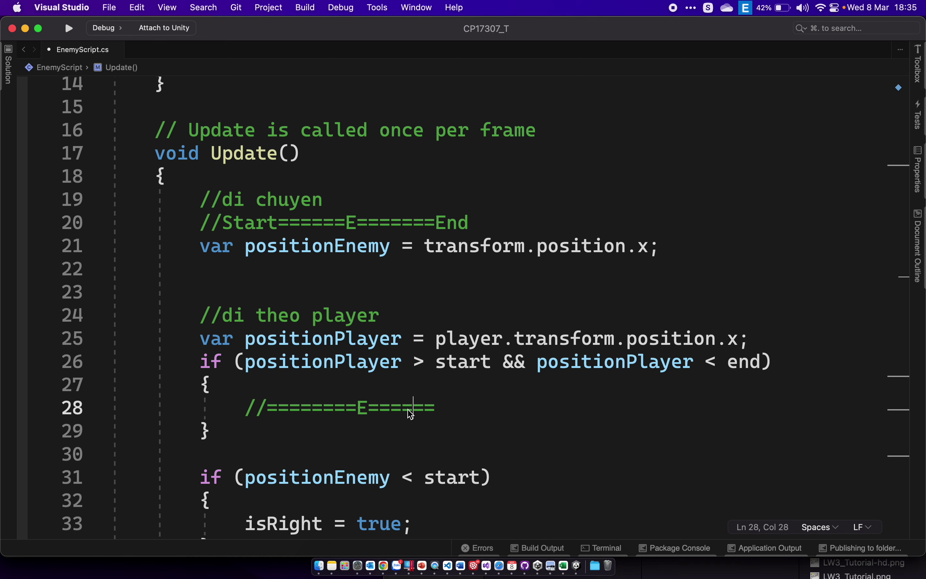
text(P)
key(Right)
key(Right)
key(Return)
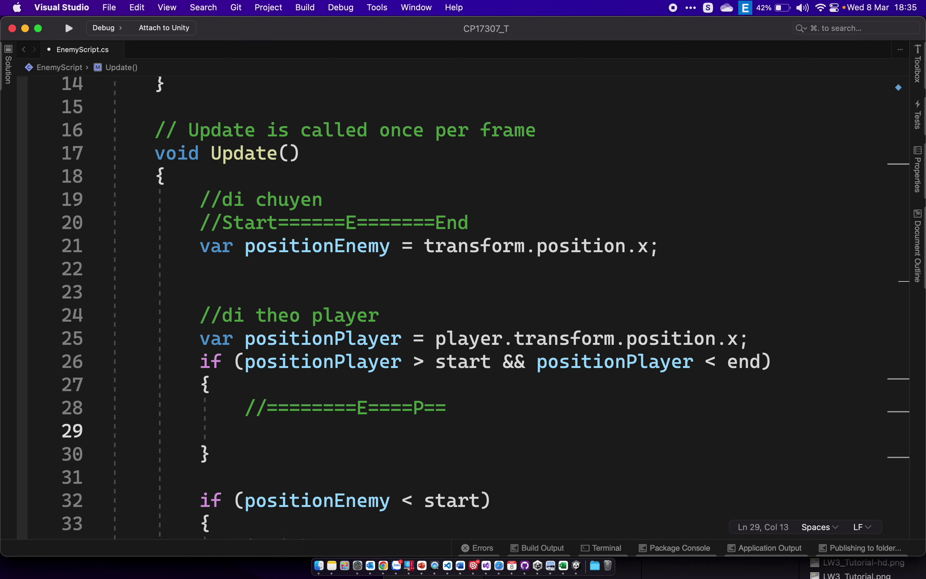
text(if()
text(p)
text(o)
- Move the P left of the E, making the comment '//===P=====E======'
key(Return)
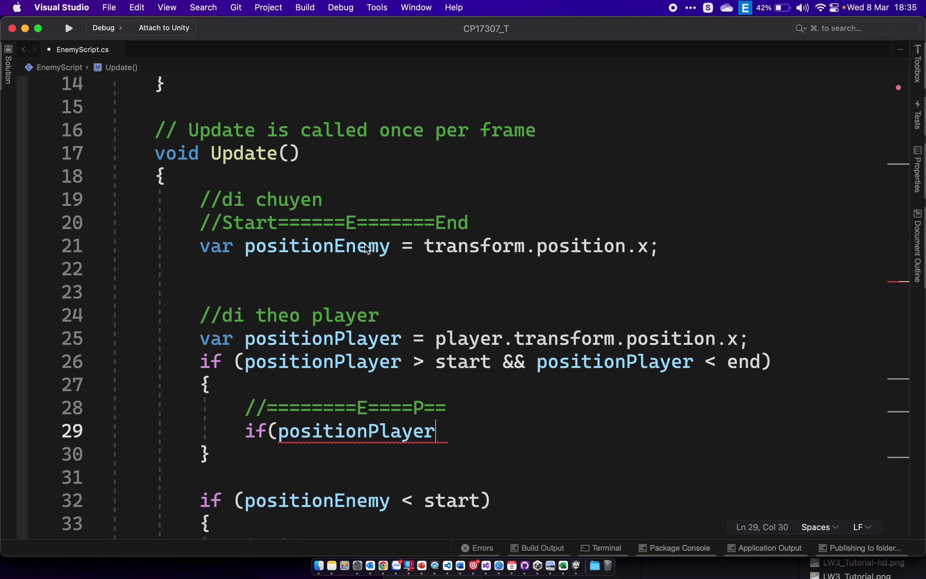
click(422, 413)
key(BackSpace)
key(Left)
key(Left)
key(Left)
key(Left)
key(Left)
key(Left)
key(Left)
key(Left)
key(Left)
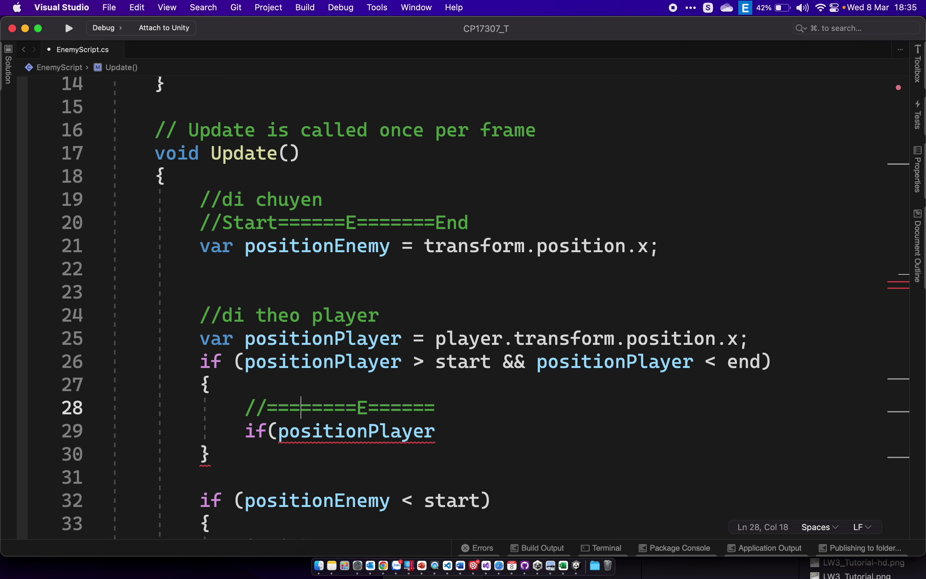
text(P)
- Complete if (positionPlayer < positionEnemy) isRight = false; and open a new line
click(491, 429)
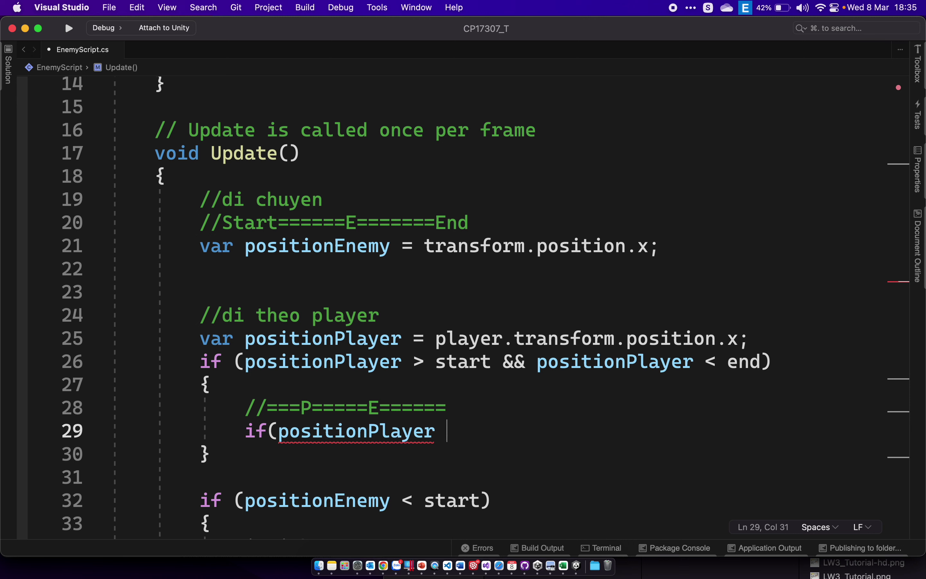
text(< )
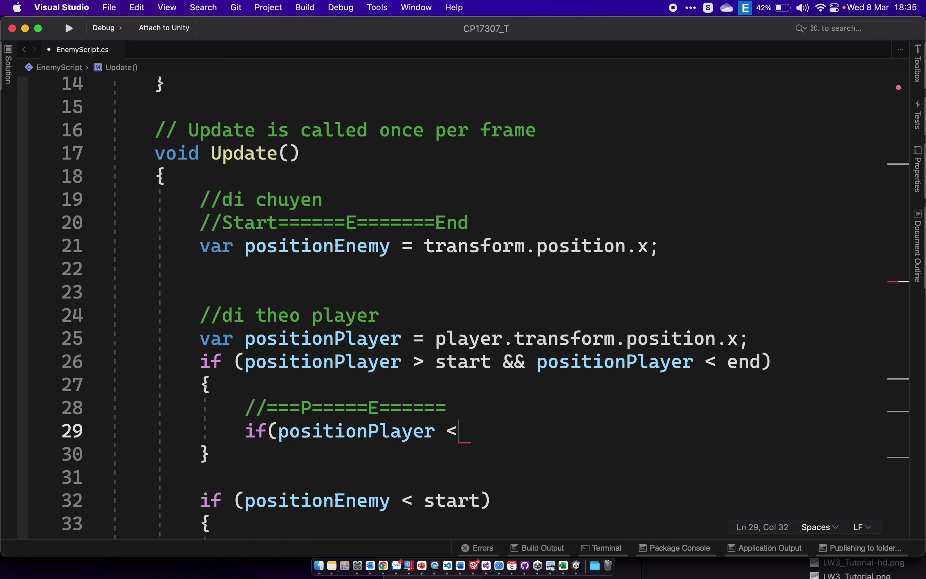
text(po)
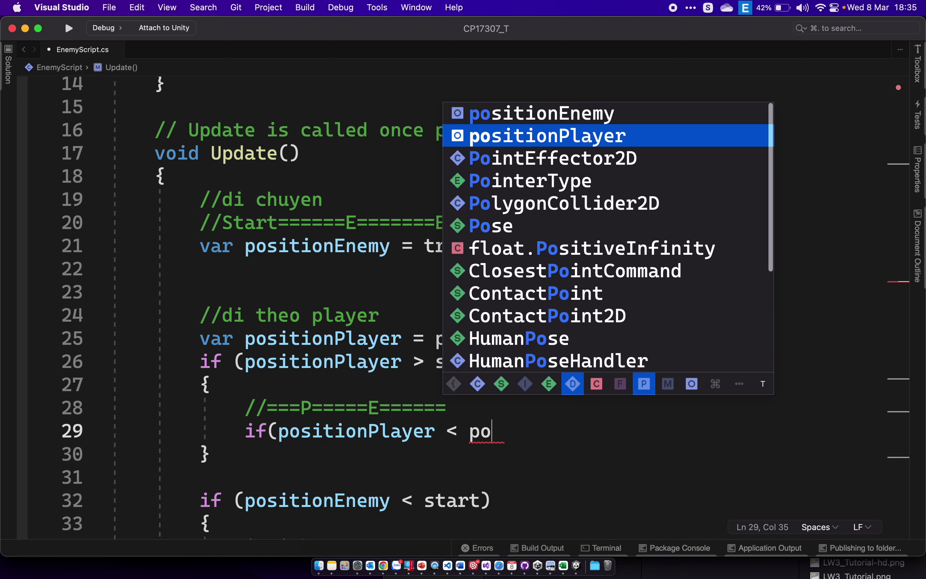
key(Up)
key(Return)
text())
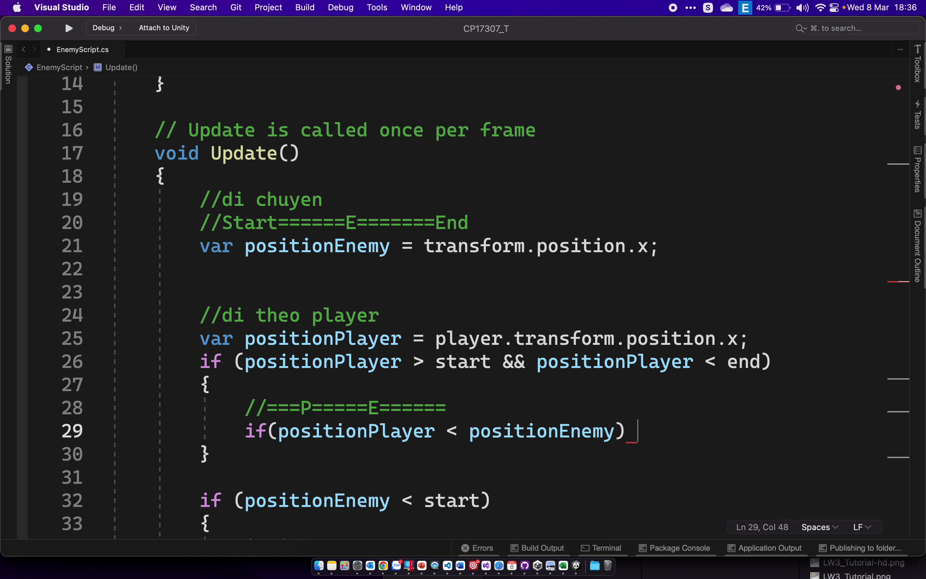
text(is)
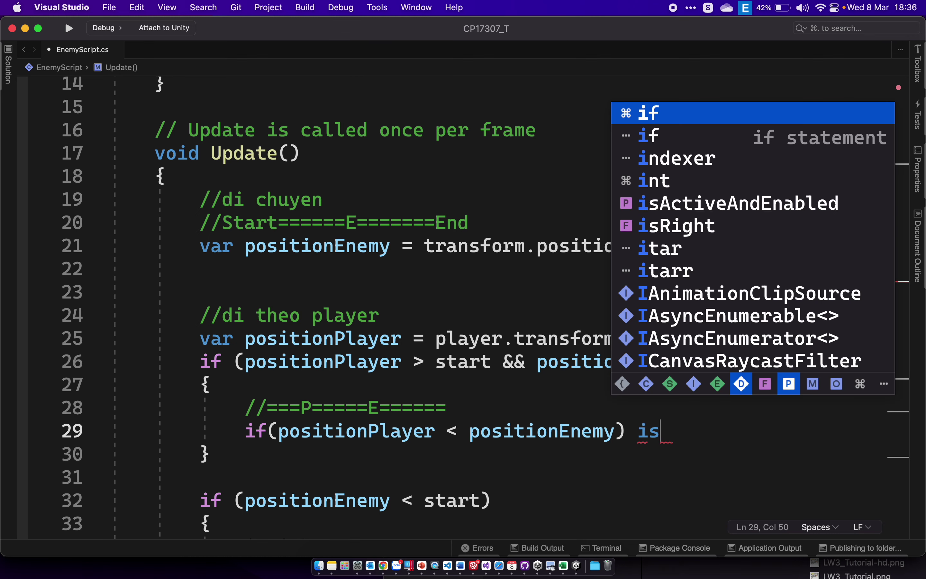
key(Return)
text(= fal)
key(Return)
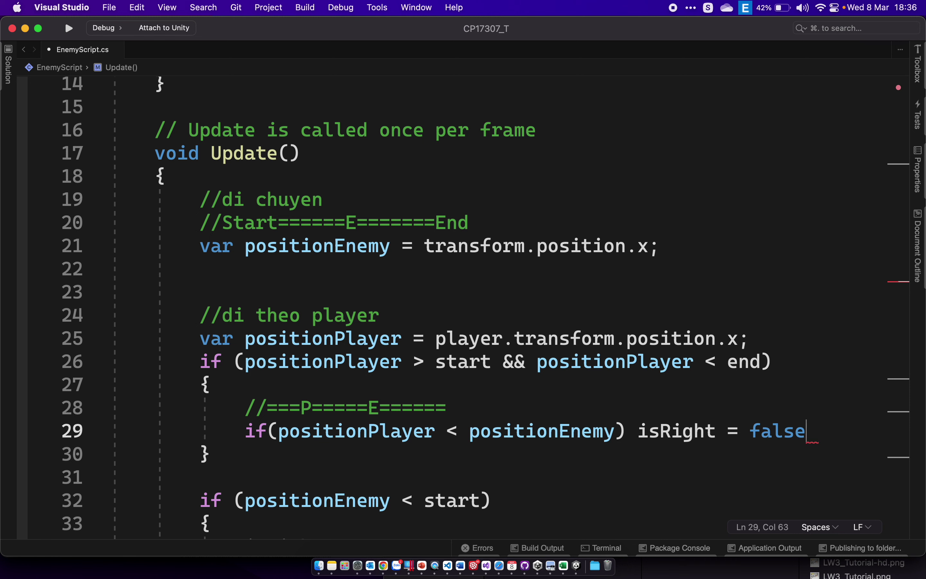
text(;)
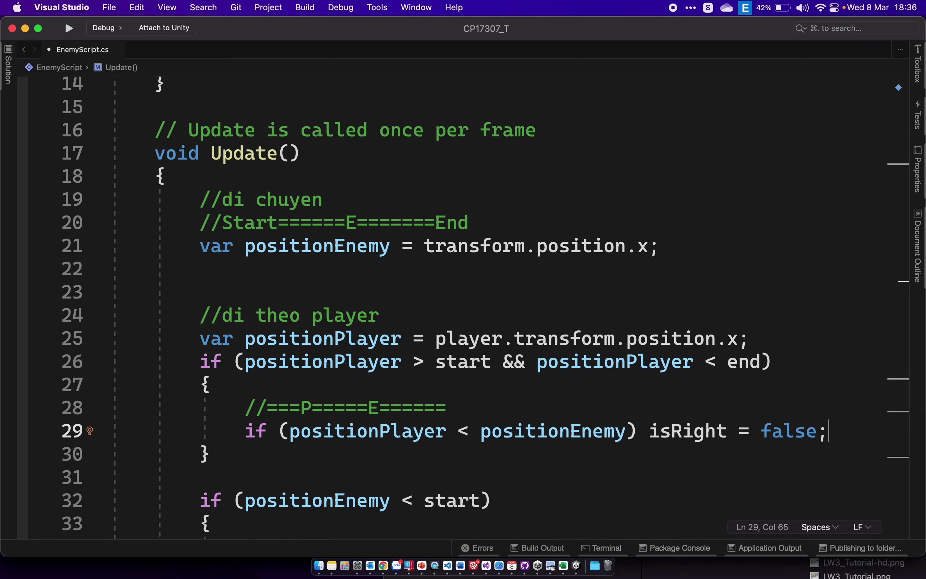
key(Return)
- Add if (positionPlayer > positionEnemy) isRight = true; on the new line
text(if)
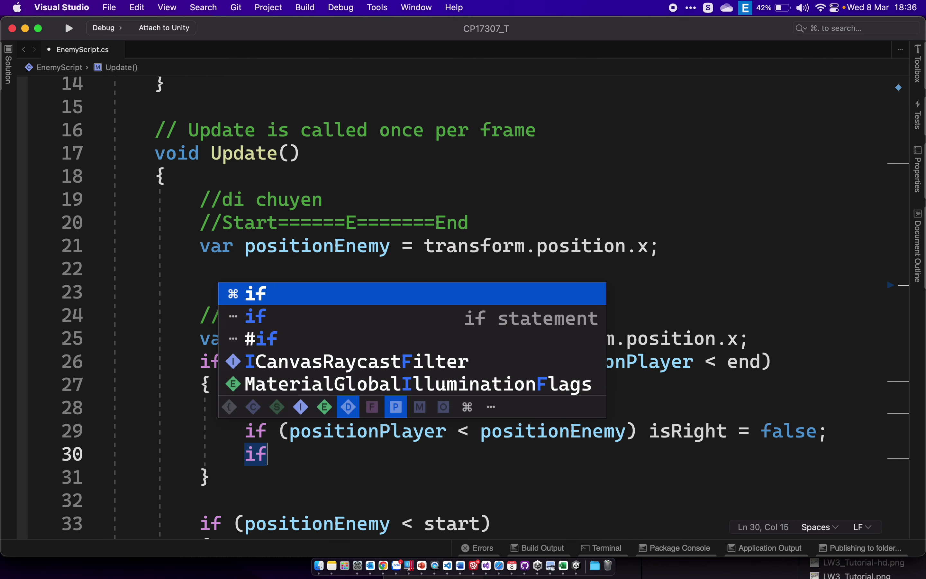
text((po)
key(Down)
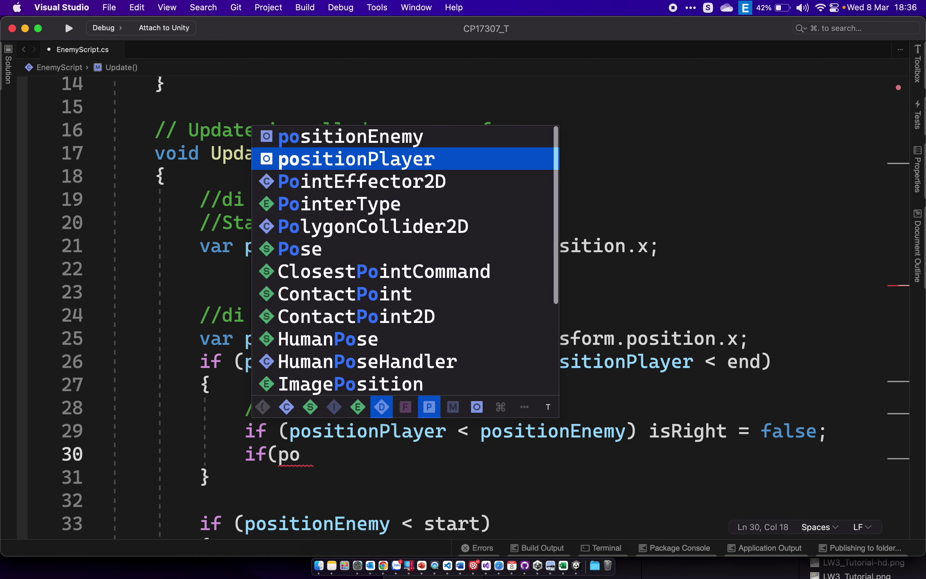
key(Return)
text(> )
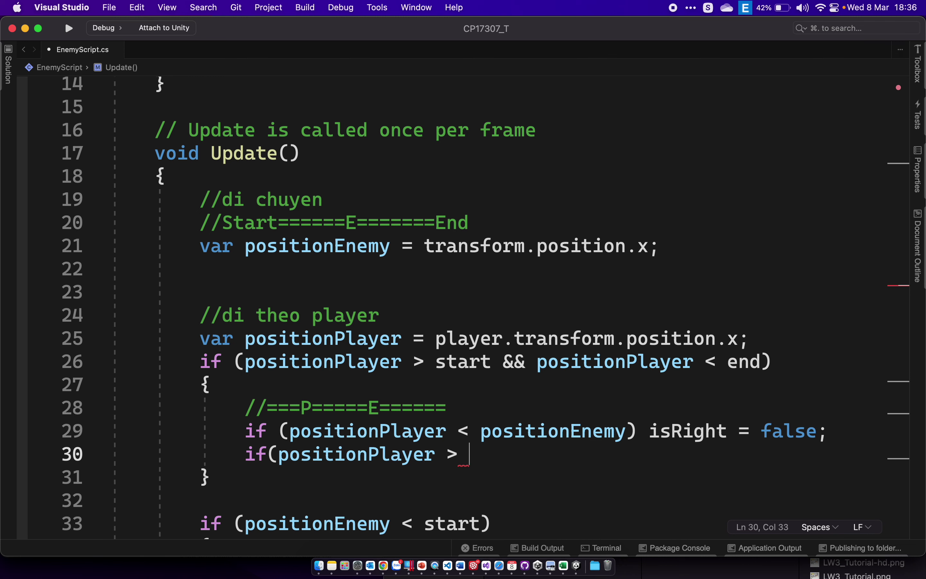
text(po)
key(Up)
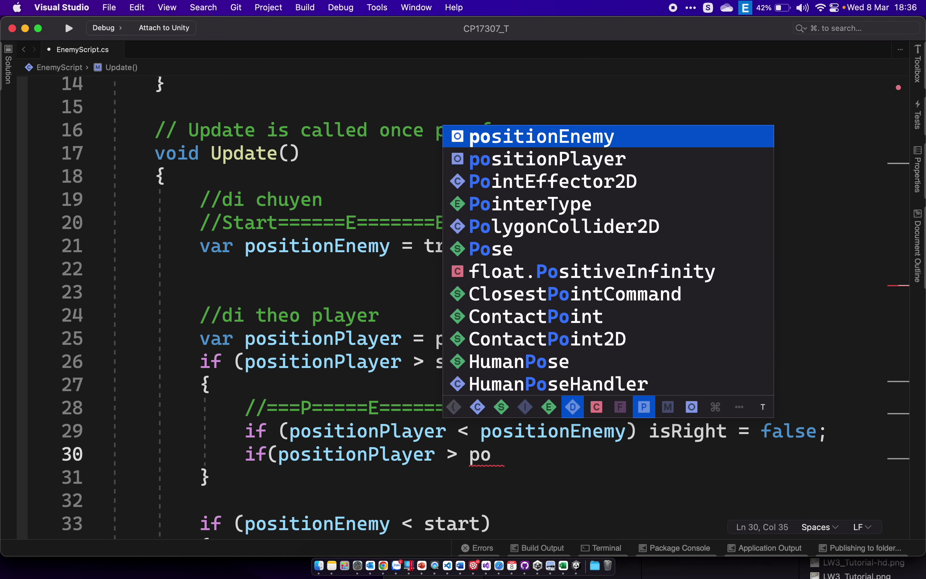
key(Return)
text() is)
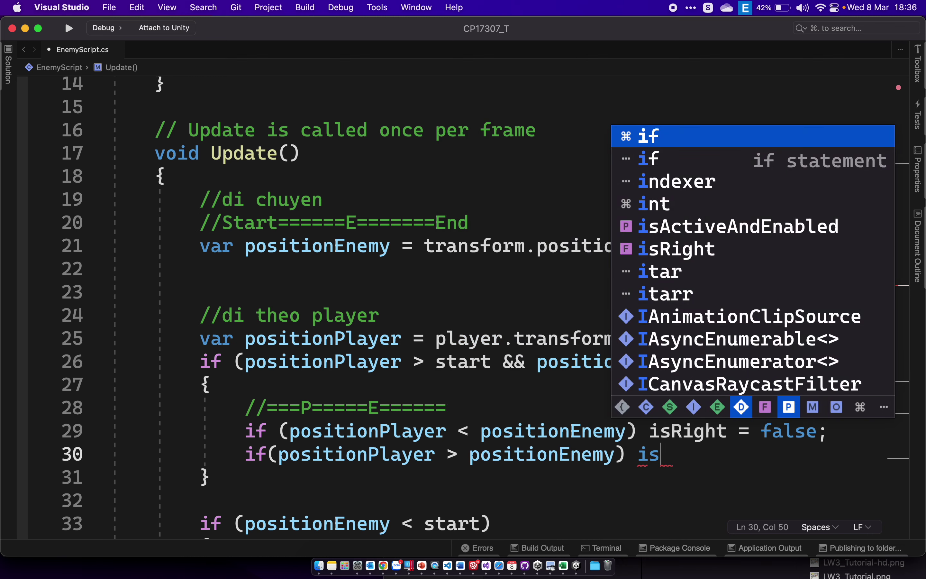
key(Return)
text(= true;)
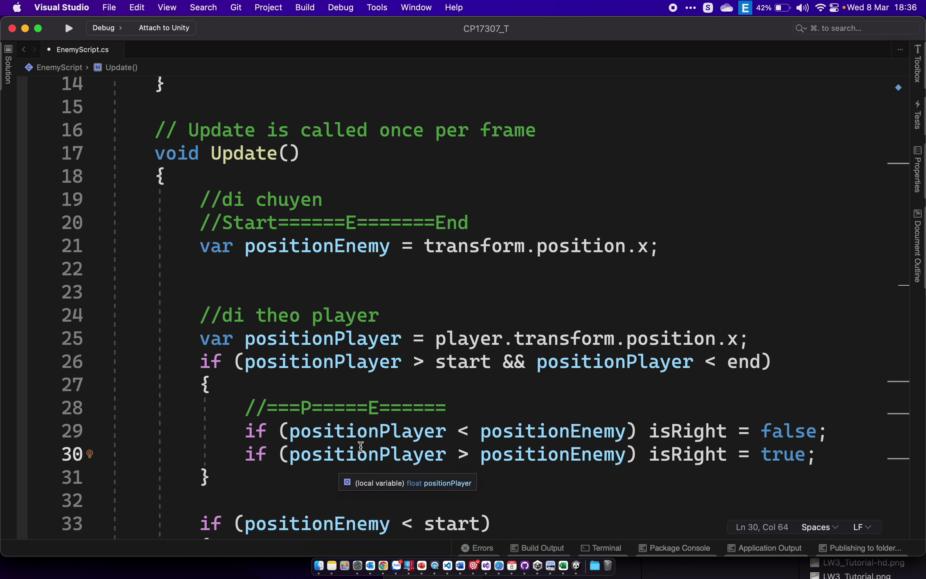
- Append a P to the line 28 comment so it reads '//===P=====E====P=='
click(424, 407)
text(P)
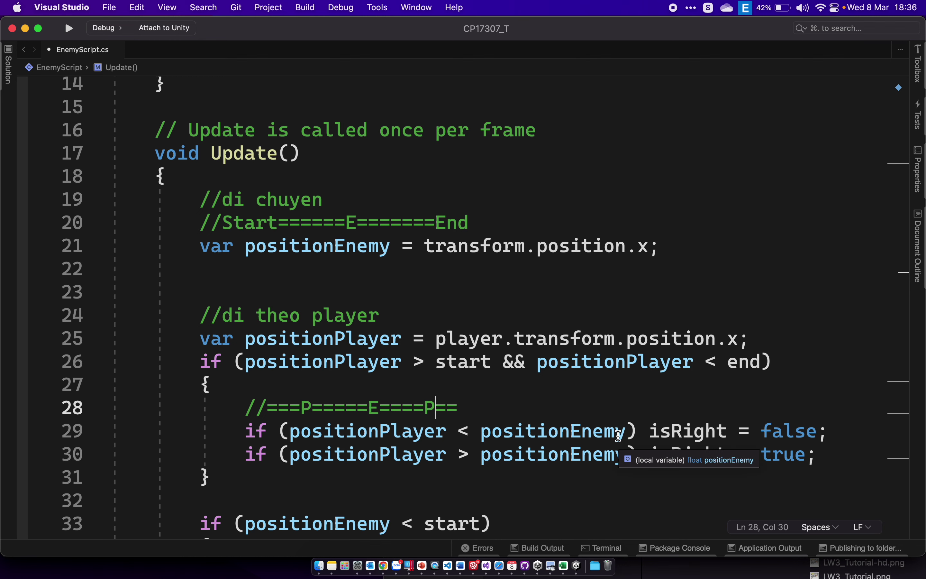
scroll(360, 468, down, 1)
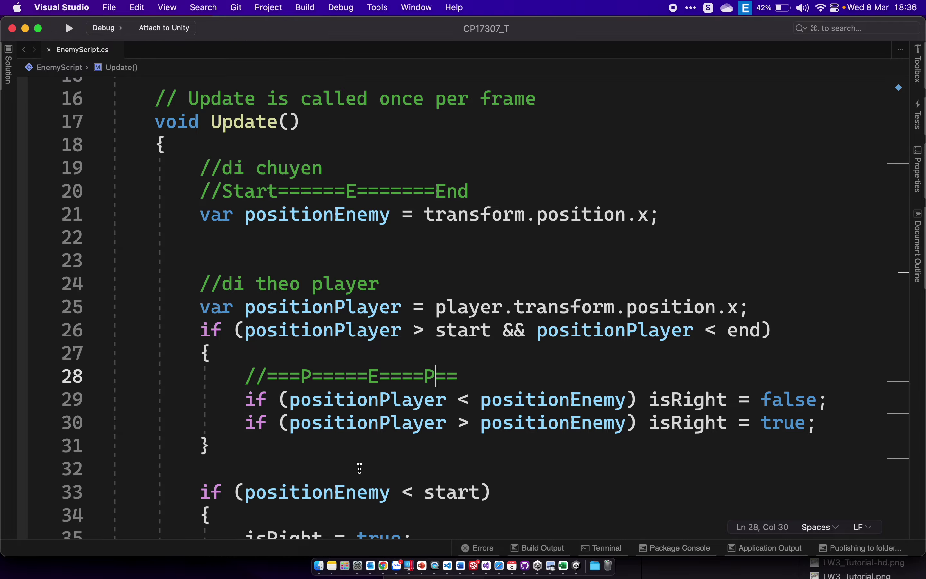
key(super+m)
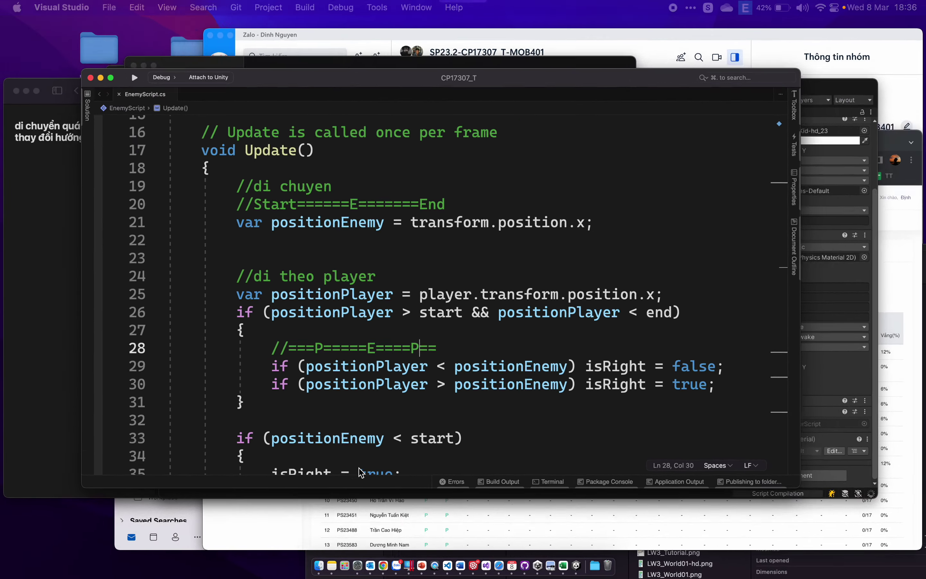
- Switch back to Unity through Mission Control
key(ctrl+Up)
click(618, 296)
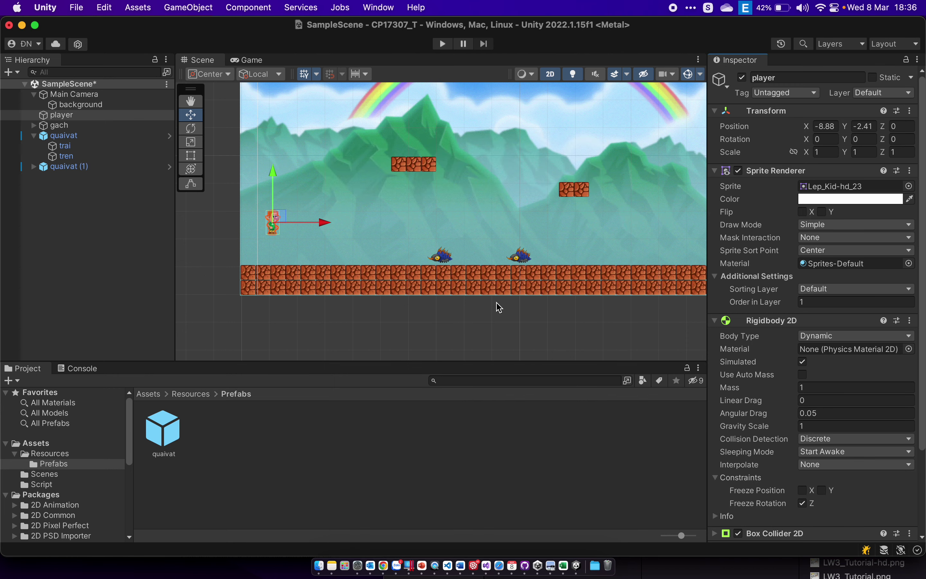
scroll(525, 276, up, 5)
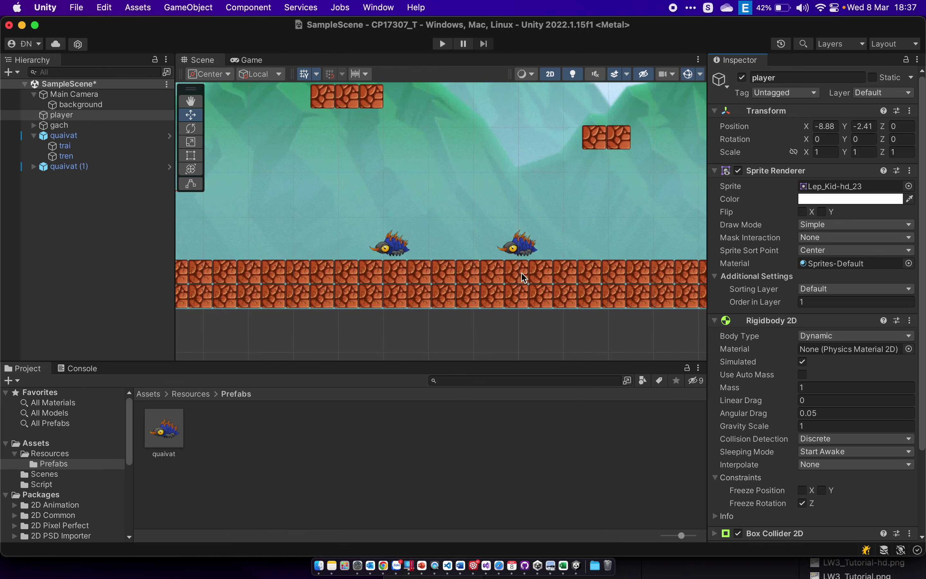
scroll(420, 252, down, 5)
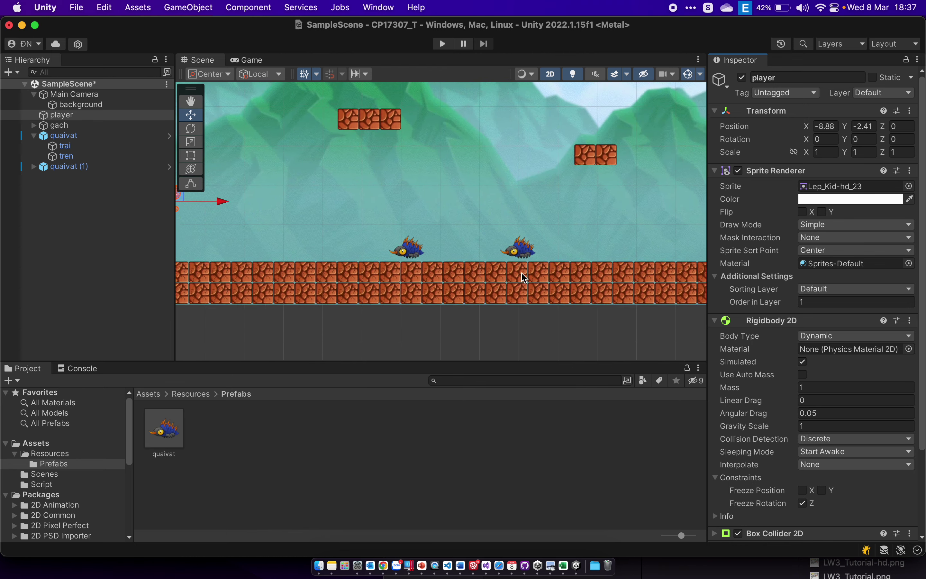
- Select the left hedgehog quaivat and drag player toward its empty Enemy Script Player field
click(421, 252)
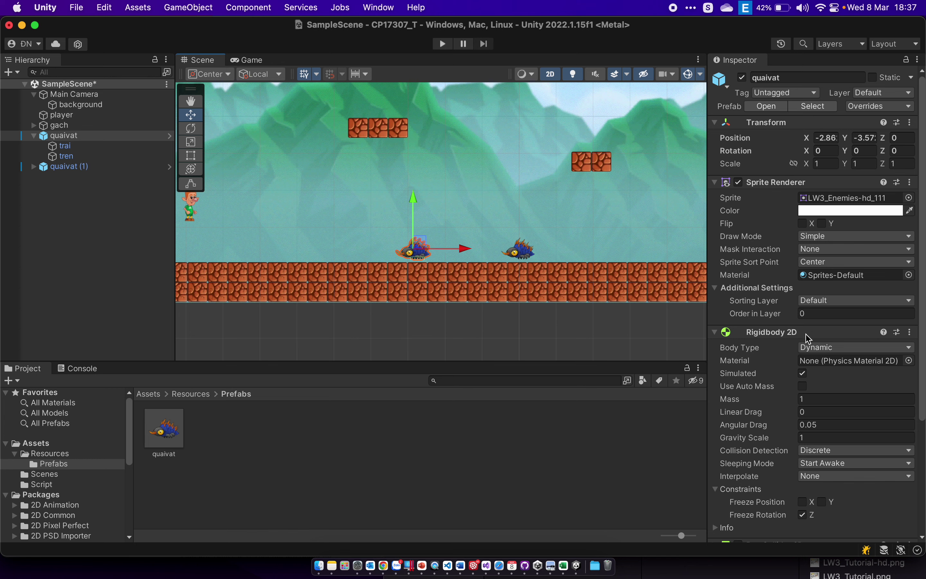
scroll(811, 358, down, 2)
scroll(811, 359, down, 3)
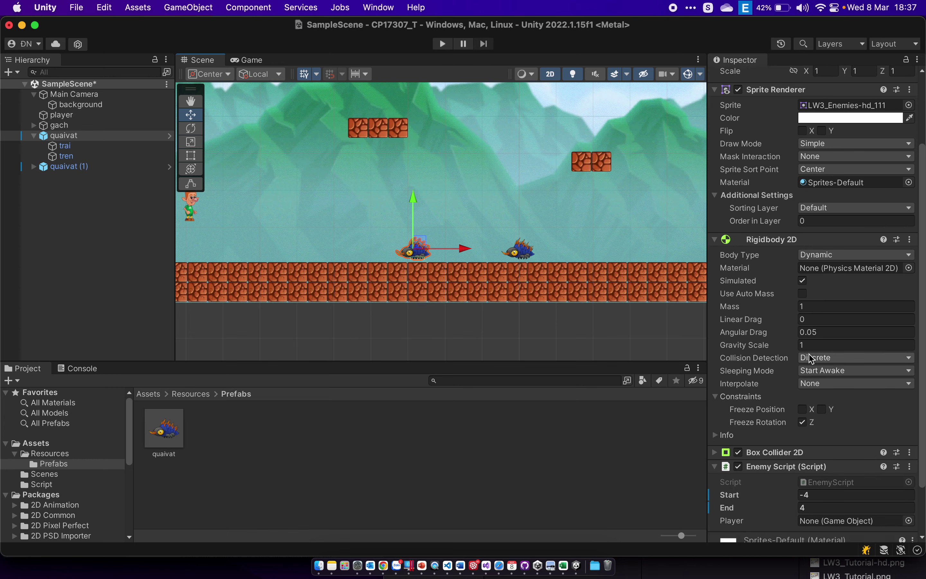
scroll(812, 359, down, 2)
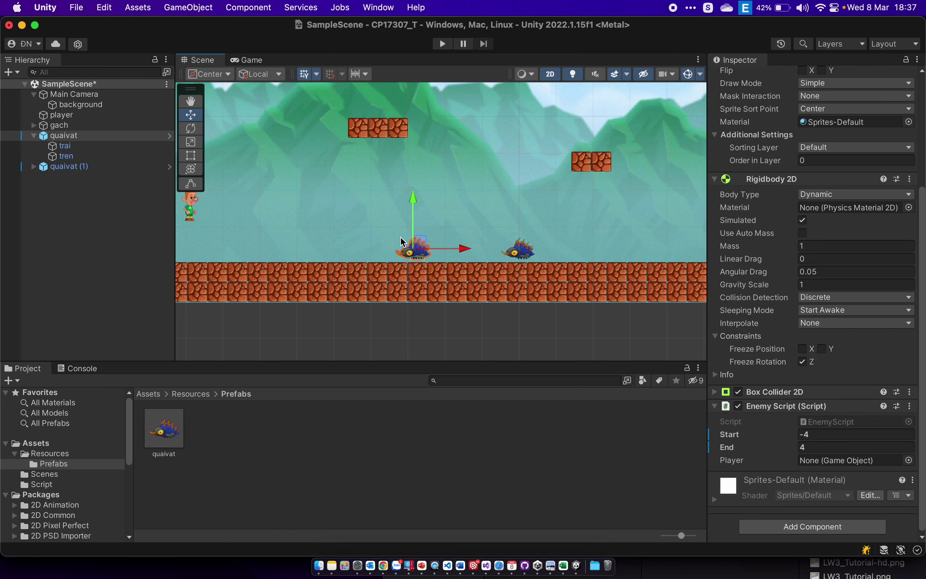
drag(61, 115, 859, 463)
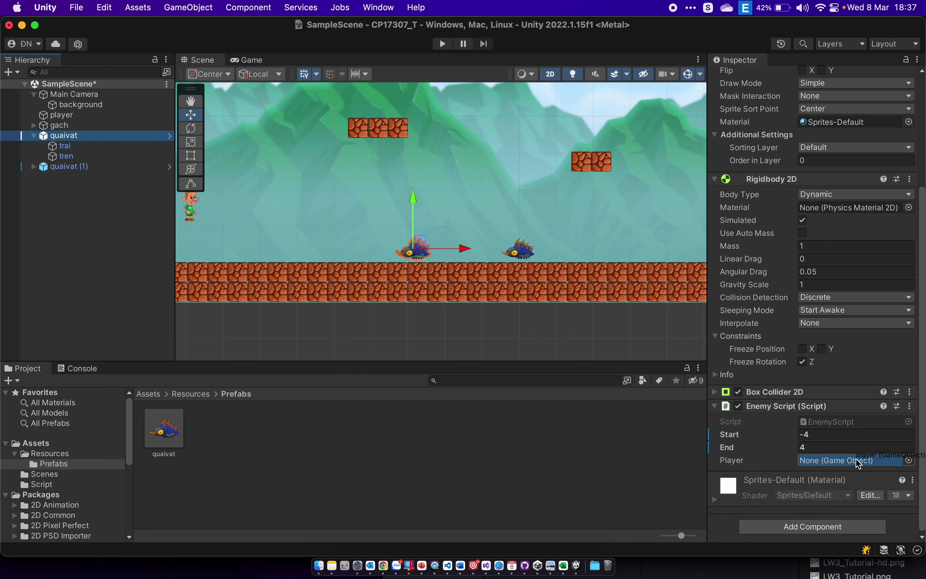
- Assign player to the Player field of quaivat and quaivat (1), then start Play mode
drag(859, 463, 857, 463)
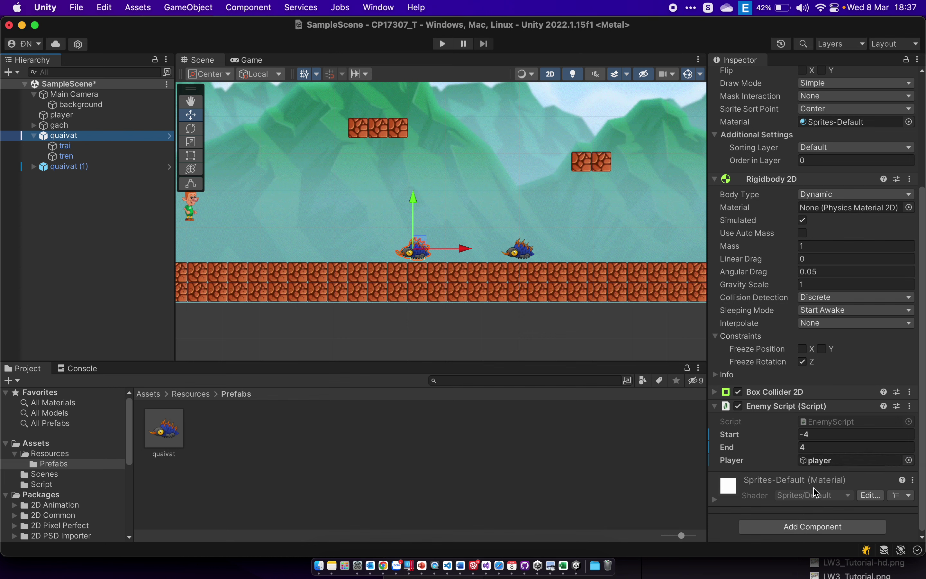
click(525, 254)
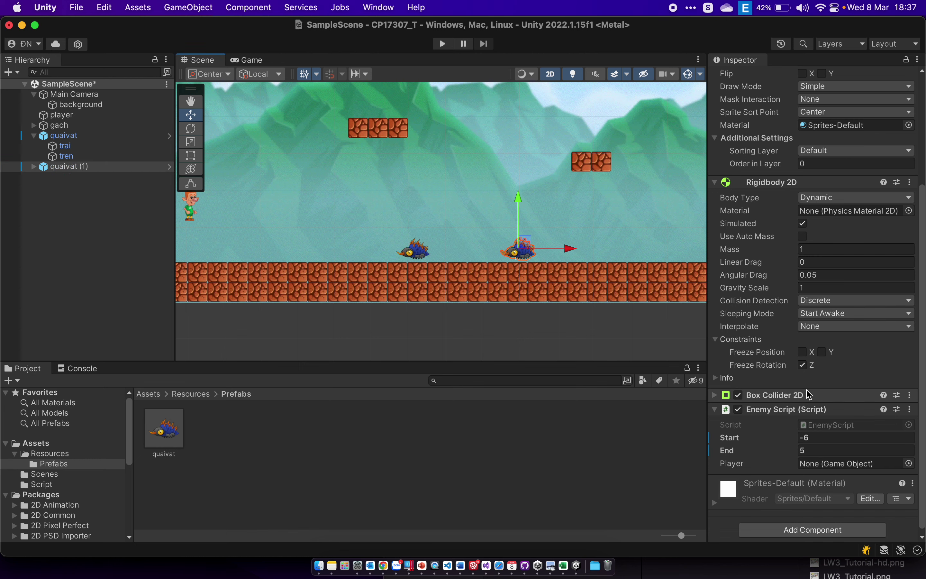
mouse_move(73, 116)
mouse_down()
mouse_move(821, 457)
mouse_move(812, 456)
mouse_up()
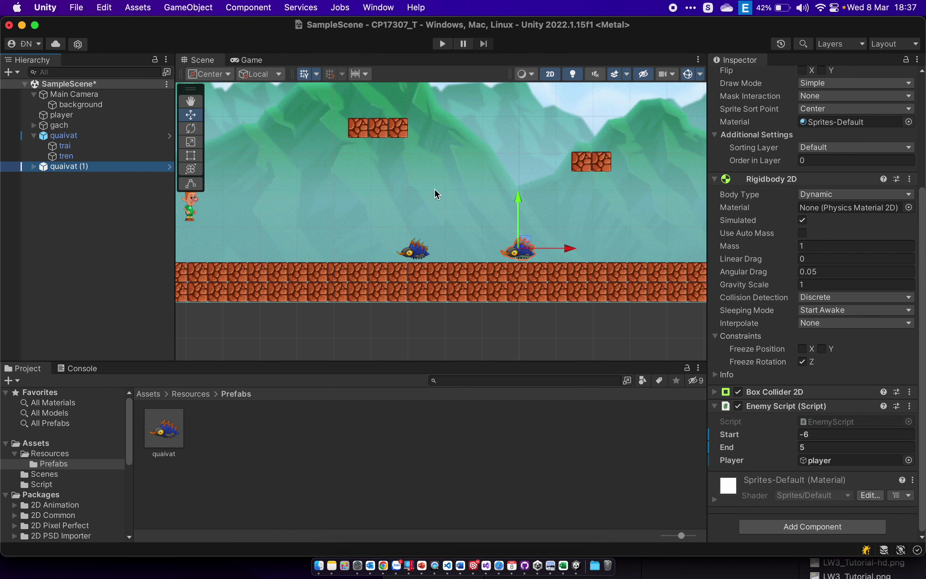
click(443, 45)
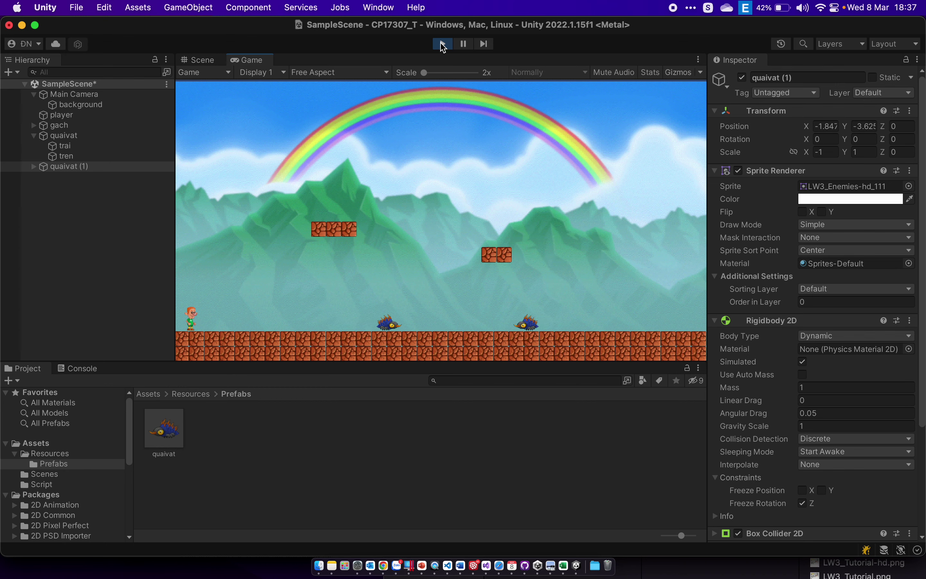
- During play, drag the player past the hedgehogs in the Scene view, ending at X -7.65
click(196, 63)
scroll(290, 215, down, 5)
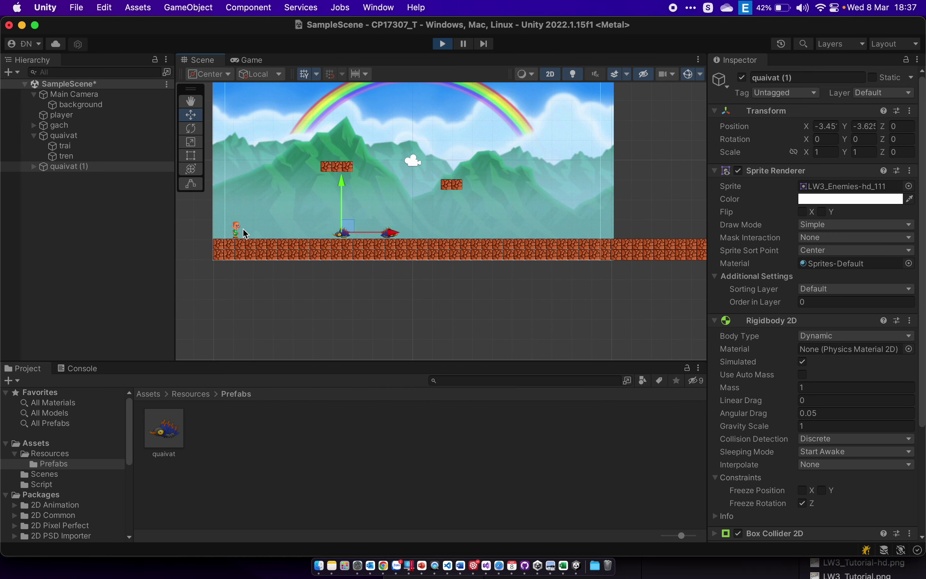
click(236, 233)
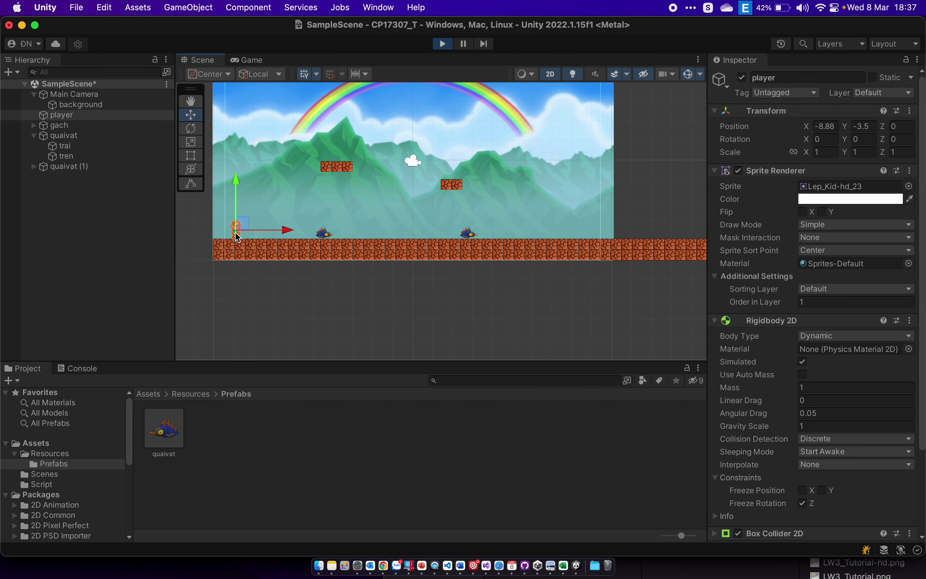
drag(244, 226, 425, 202)
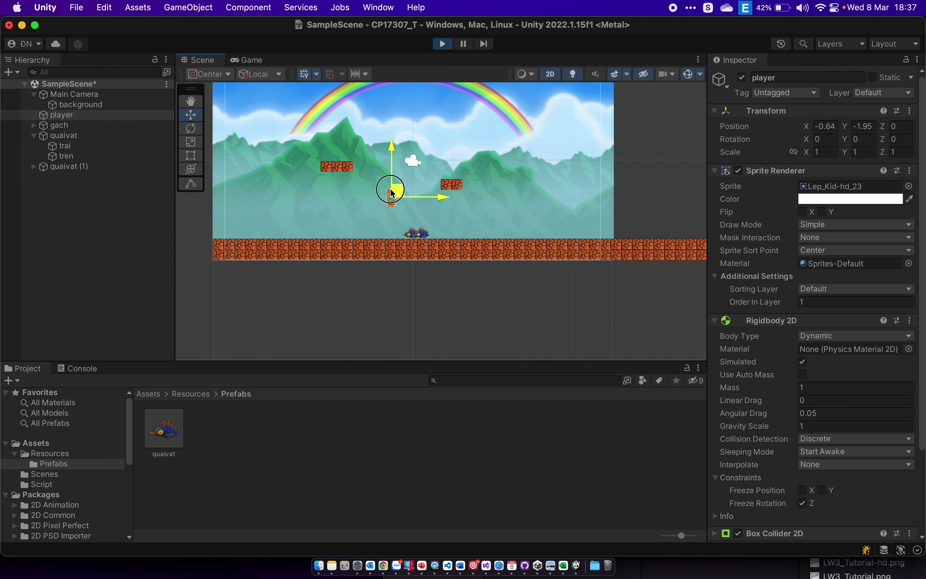
mouse_move(426, 201)
mouse_down()
mouse_move(451, 230)
mouse_move(393, 195)
mouse_move(259, 223)
mouse_move(382, 155)
mouse_move(459, 161)
mouse_move(269, 186)
mouse_move(628, 143)
mouse_move(604, 169)
mouse_move(428, 150)
mouse_move(316, 182)
mouse_move(268, 213)
mouse_up()
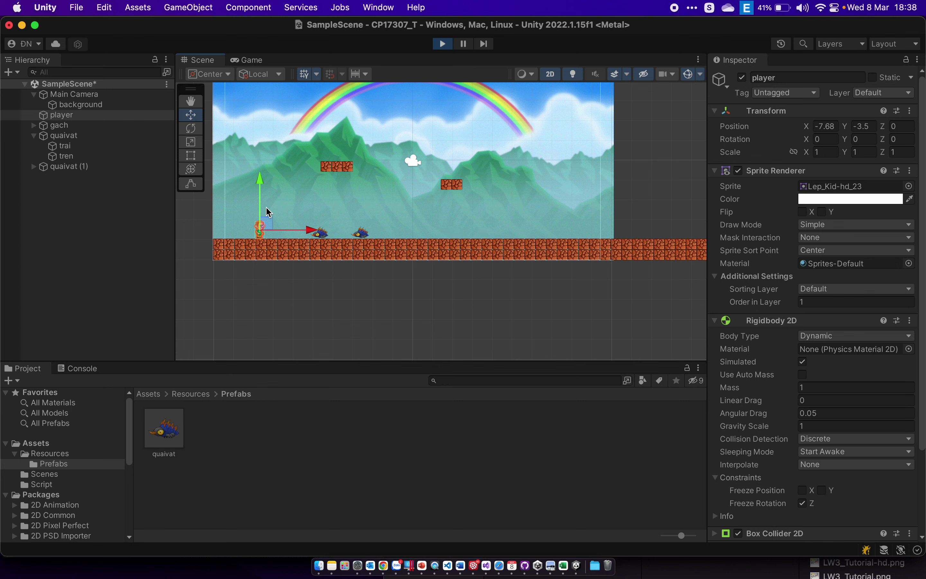
drag(268, 225, 278, 205)
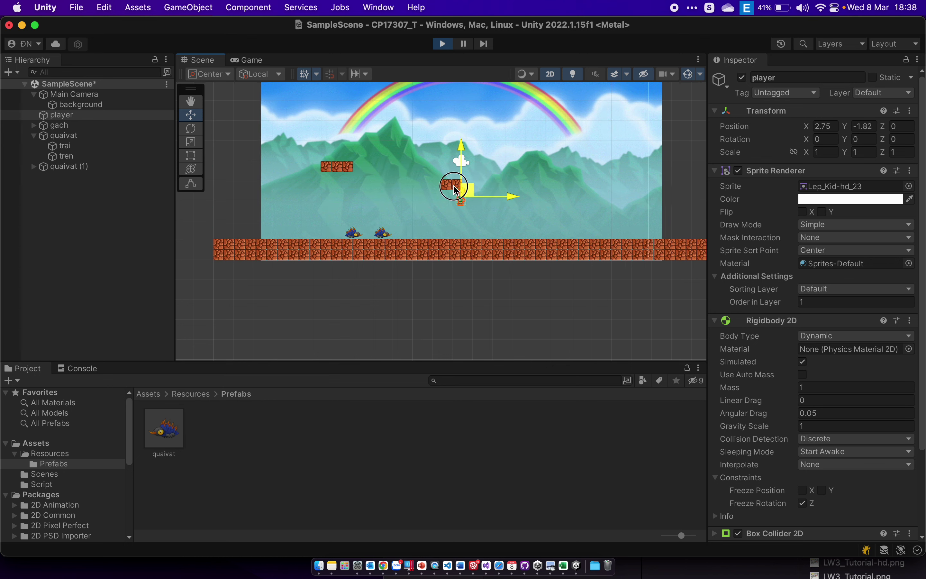
mouse_move(278, 209)
mouse_down()
mouse_move(458, 178)
mouse_move(280, 217)
mouse_move(277, 207)
mouse_move(471, 190)
mouse_move(481, 219)
mouse_move(409, 174)
mouse_move(429, 187)
mouse_move(269, 201)
mouse_move(271, 231)
mouse_up()
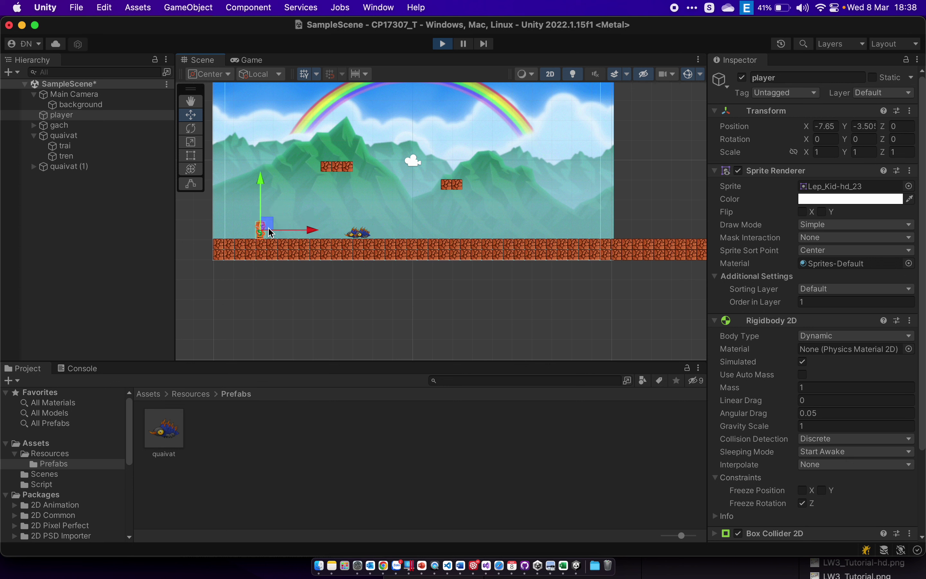